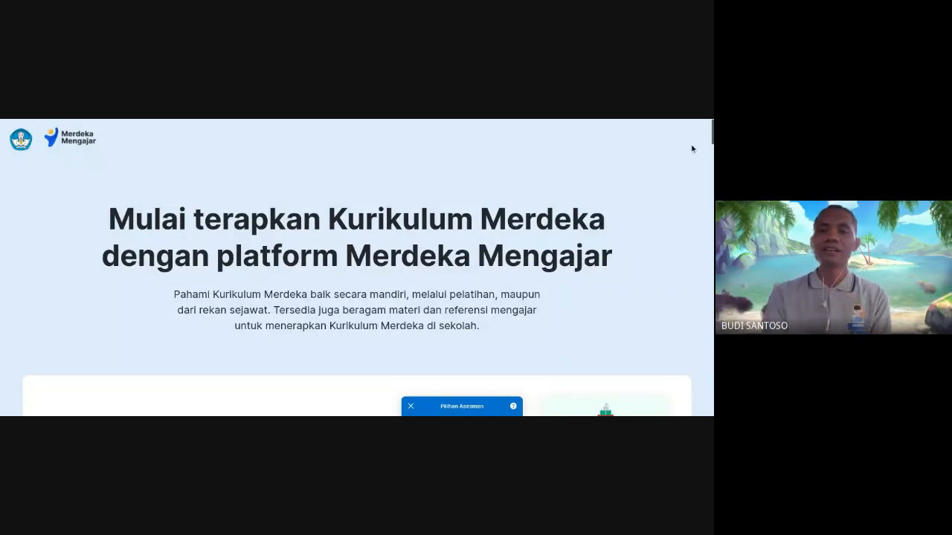
Go through the Merdeka Mengajar feature overview, from Asesmen Murid to Komunitas, and open the community page.
{"action": "scroll", "coordinate": [639, 222], "scroll_direction": "down", "scroll_amount": 3}
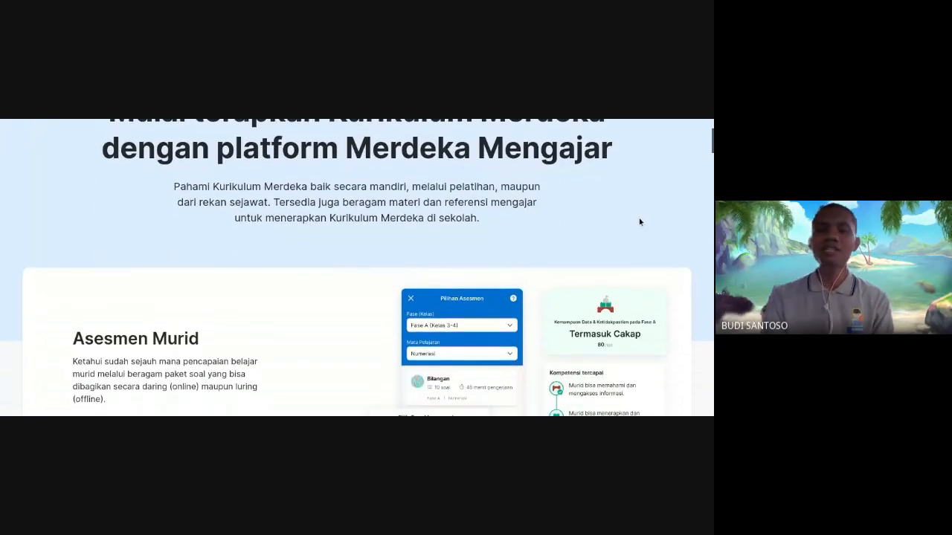
{"action": "scroll", "coordinate": [241, 228], "scroll_direction": "down", "scroll_amount": 3}
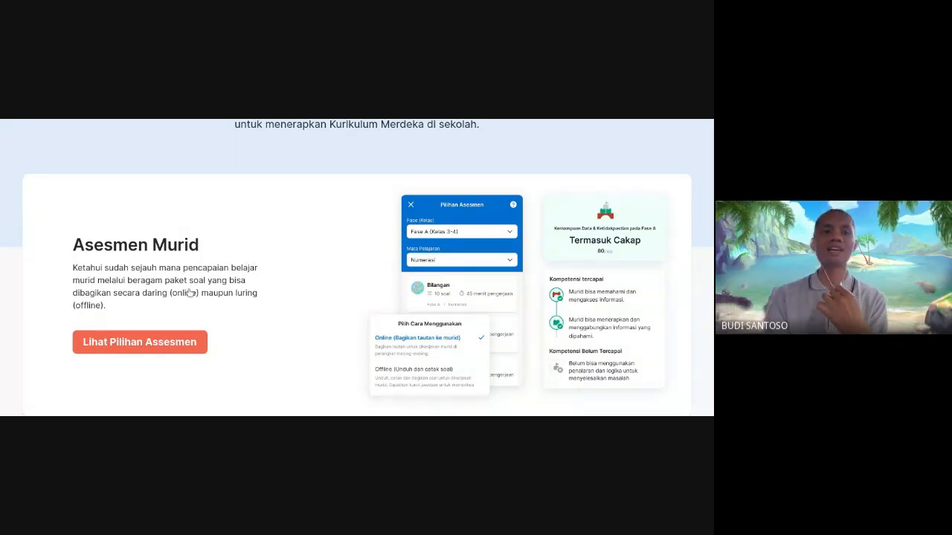
{"action": "scroll", "coordinate": [284, 279], "scroll_direction": "down", "scroll_amount": 3}
{"action": "scroll", "coordinate": [285, 281], "scroll_direction": "down", "scroll_amount": 2}
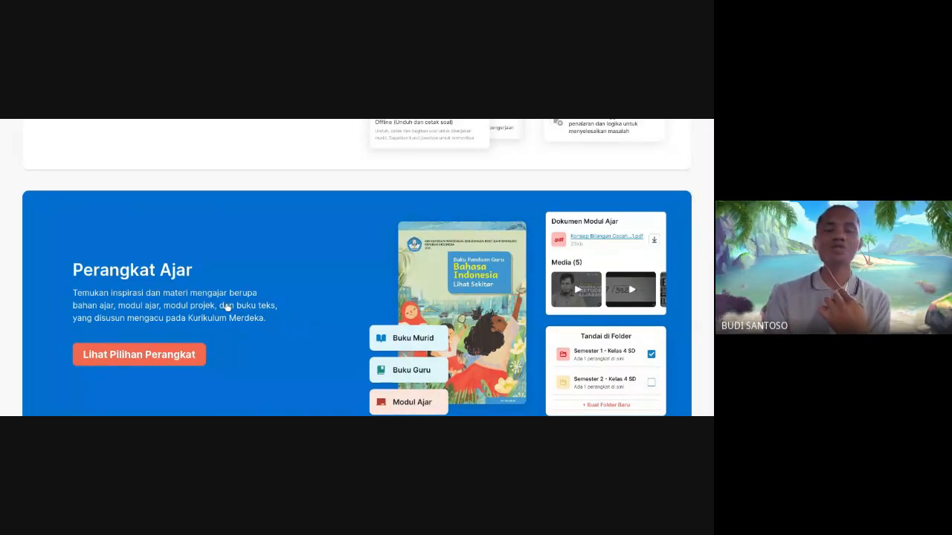
{"action": "scroll", "coordinate": [274, 312], "scroll_direction": "down", "scroll_amount": 5}
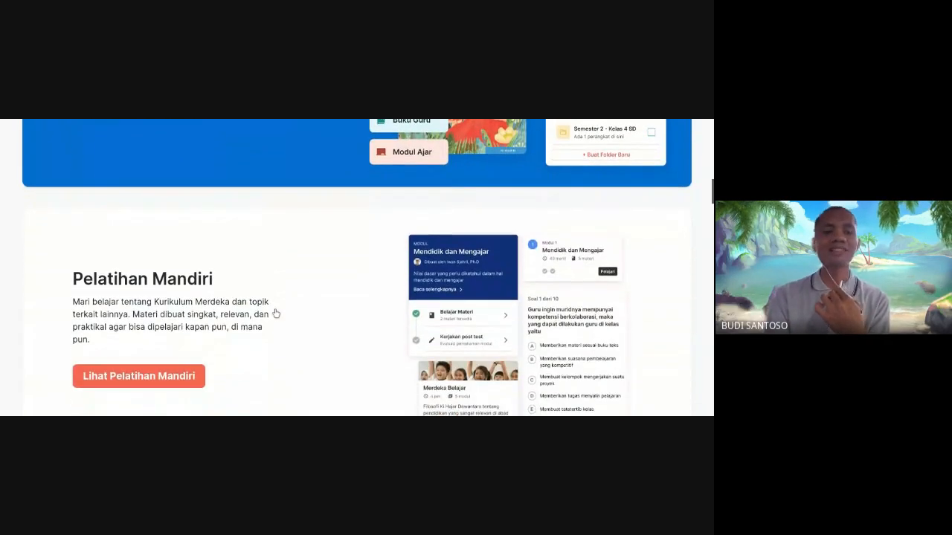
{"action": "scroll", "coordinate": [275, 313], "scroll_direction": "down", "scroll_amount": 1}
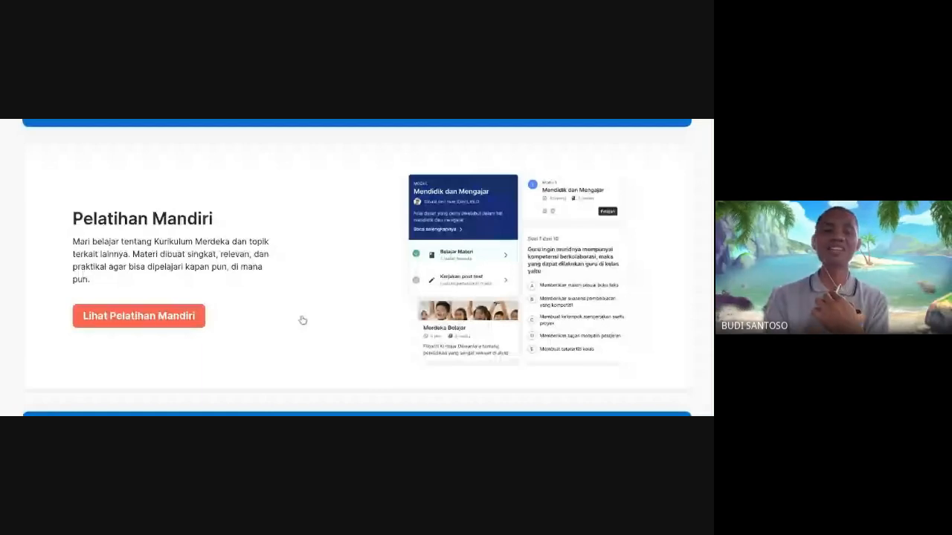
{"action": "scroll", "coordinate": [325, 318], "scroll_direction": "down", "scroll_amount": 3}
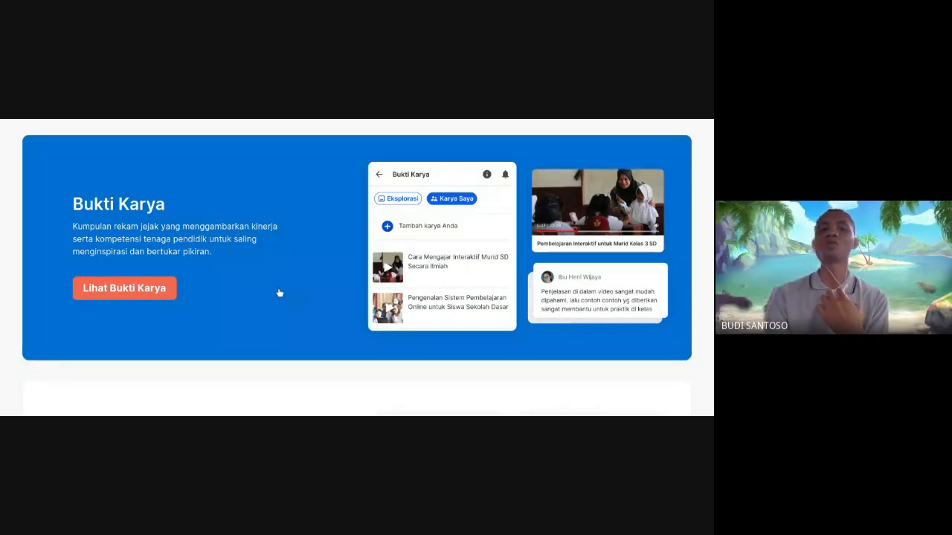
{"action": "scroll", "coordinate": [202, 284], "scroll_direction": "down", "scroll_amount": 4}
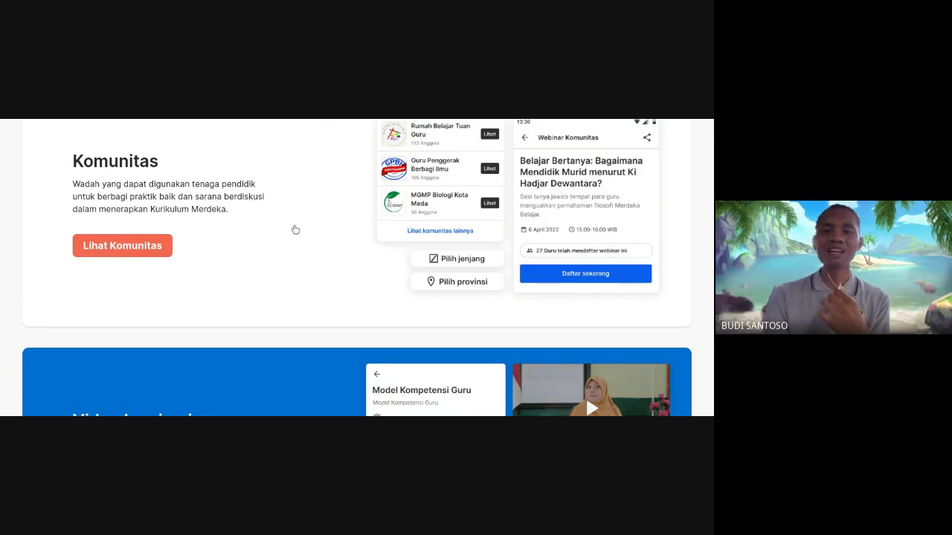
{"action": "left_click", "coordinate": [119, 253]}
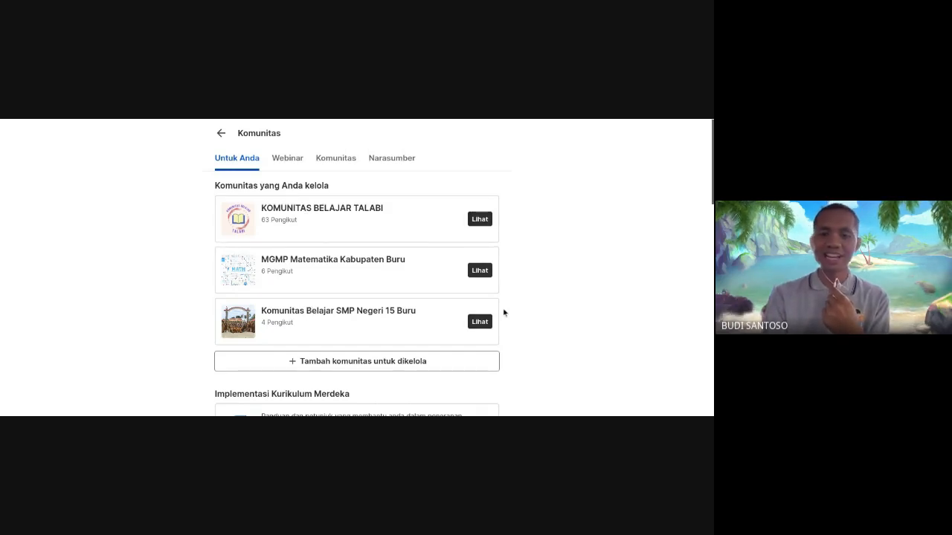
Review the managed and followed communities, view the full list of followed communities, and return to the Komunitas overview.
{"action": "scroll", "coordinate": [504, 313], "scroll_direction": "down", "scroll_amount": 3}
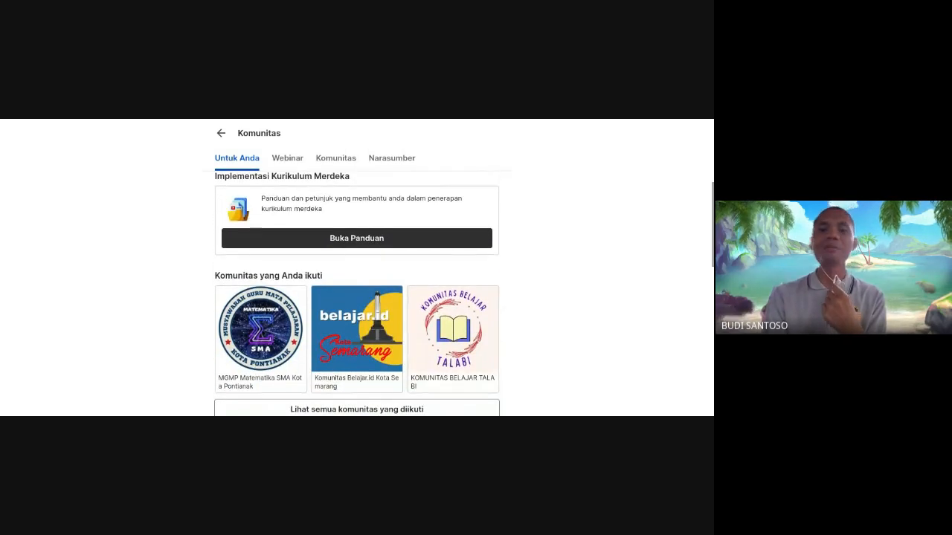
{"action": "scroll", "coordinate": [446, 305], "scroll_direction": "down", "scroll_amount": 1}
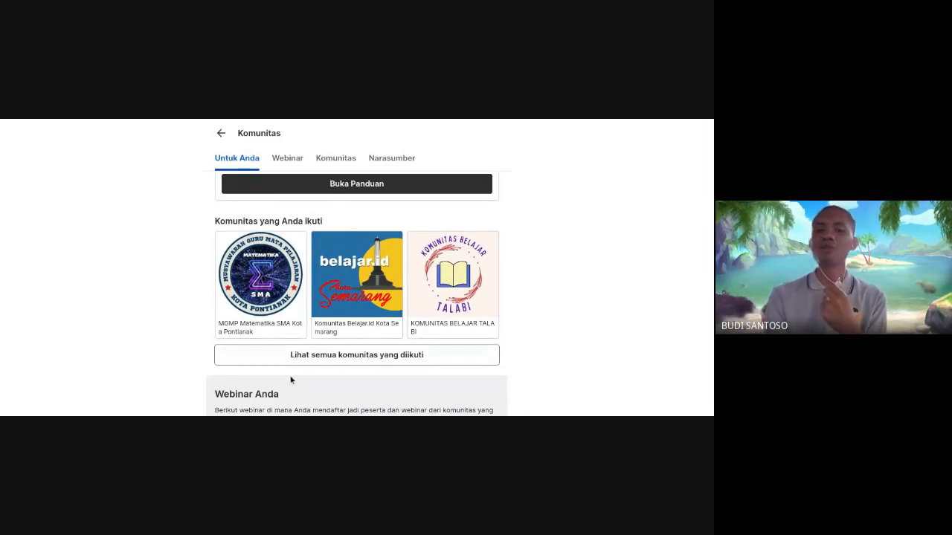
{"action": "left_click", "coordinate": [333, 357]}
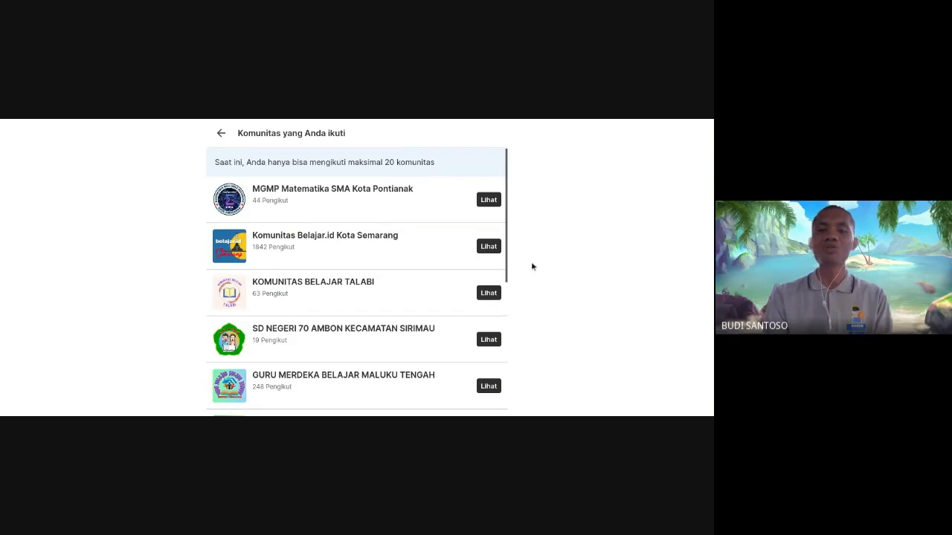
{"action": "left_click_drag", "start_coordinate": [506, 257], "coordinate": [520, 242]}
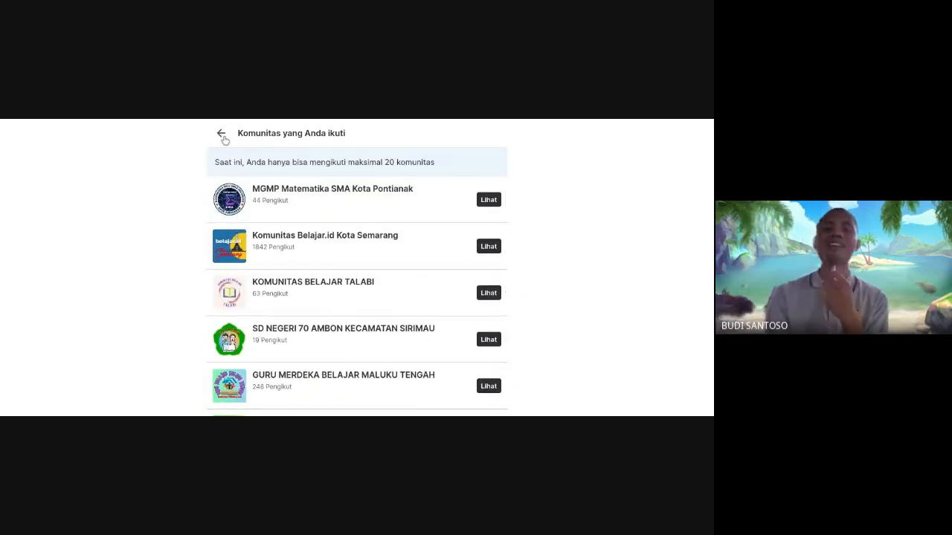
{"action": "left_click", "coordinate": [221, 133]}
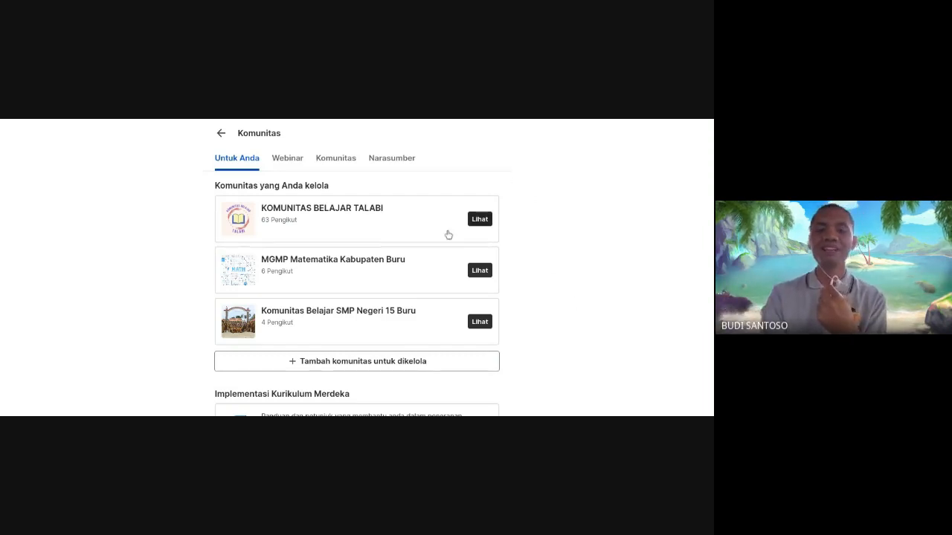
Browse the webinars offered by the communities and return to the start of the list.
{"action": "left_click", "coordinate": [282, 163]}
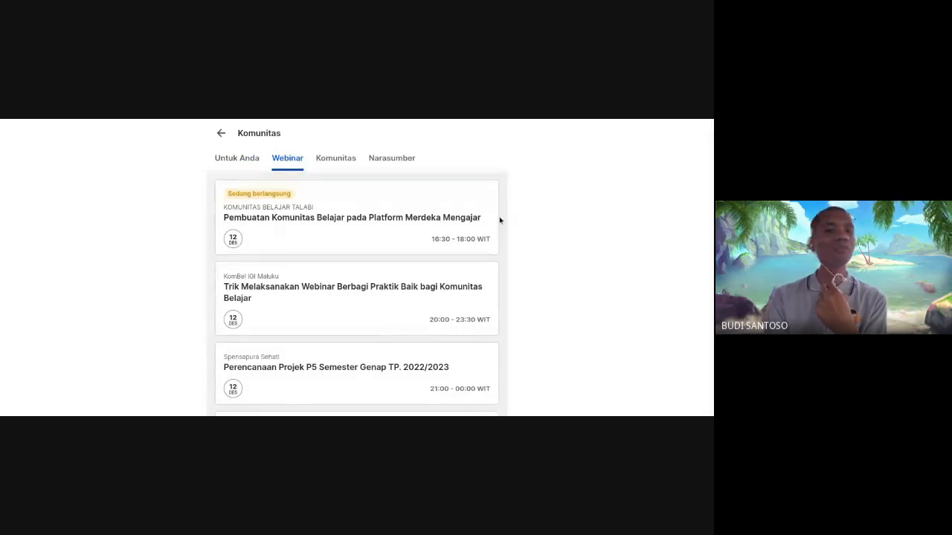
{"action": "scroll", "coordinate": [500, 220], "scroll_direction": "down", "scroll_amount": 2}
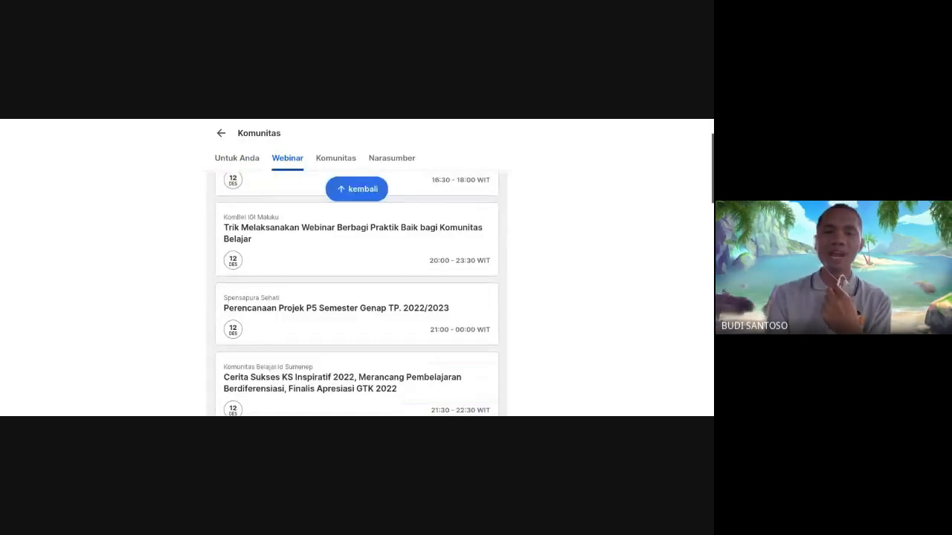
{"action": "scroll", "coordinate": [357, 294], "scroll_direction": "down", "scroll_amount": 5}
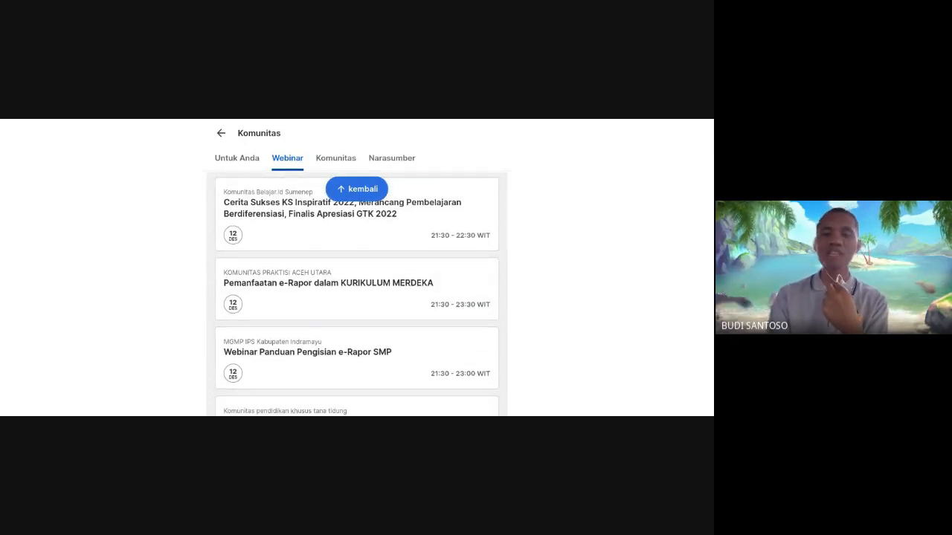
{"action": "scroll", "coordinate": [357, 294], "scroll_direction": "down", "scroll_amount": 8}
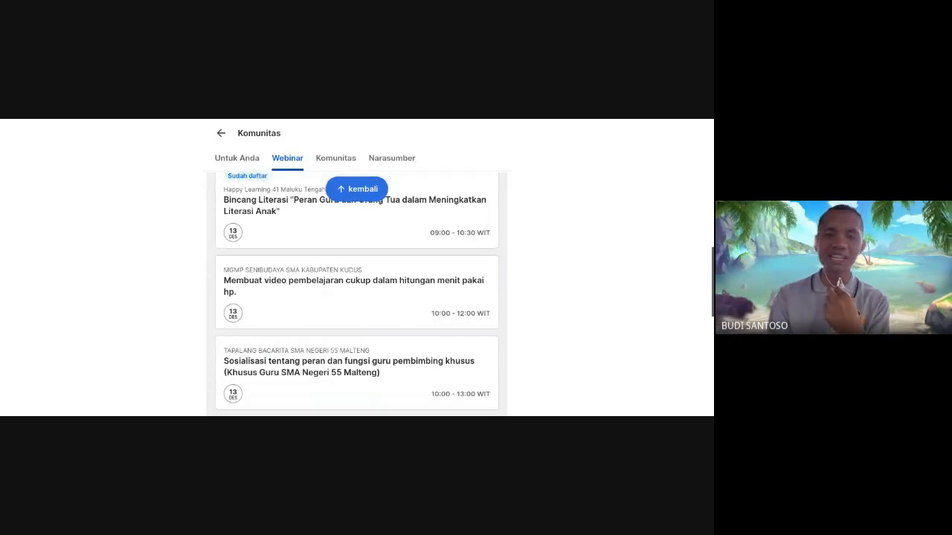
{"action": "scroll", "coordinate": [364, 255], "scroll_direction": "down", "scroll_amount": 1}
{"action": "scroll", "coordinate": [365, 256], "scroll_direction": "up", "scroll_amount": 12}
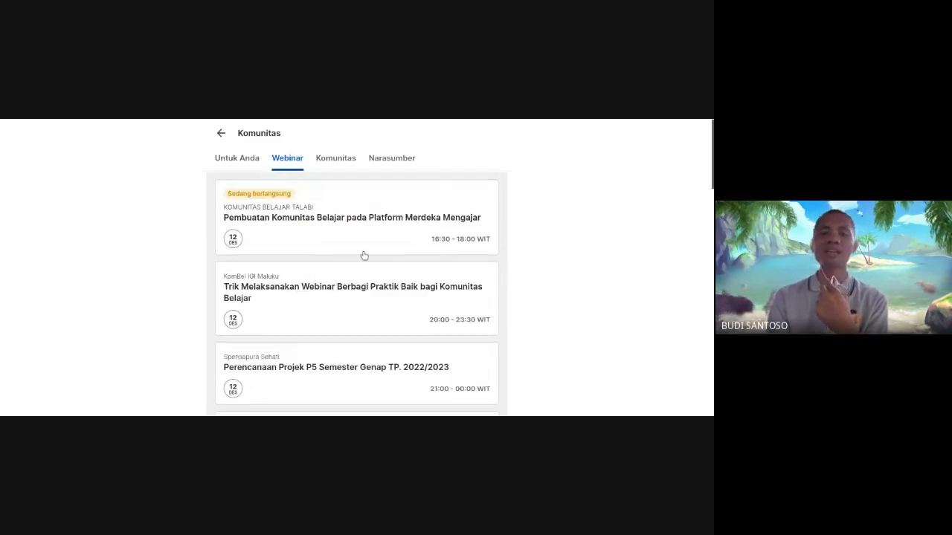
Show the communities not yet followed and filter them by the province Lampung.
{"action": "left_click", "coordinate": [333, 167]}
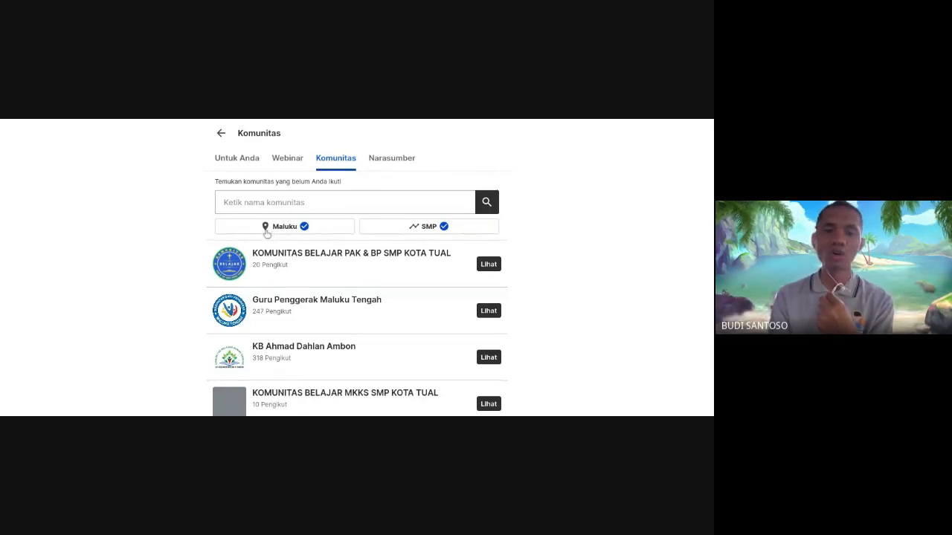
{"action": "left_click", "coordinate": [267, 232]}
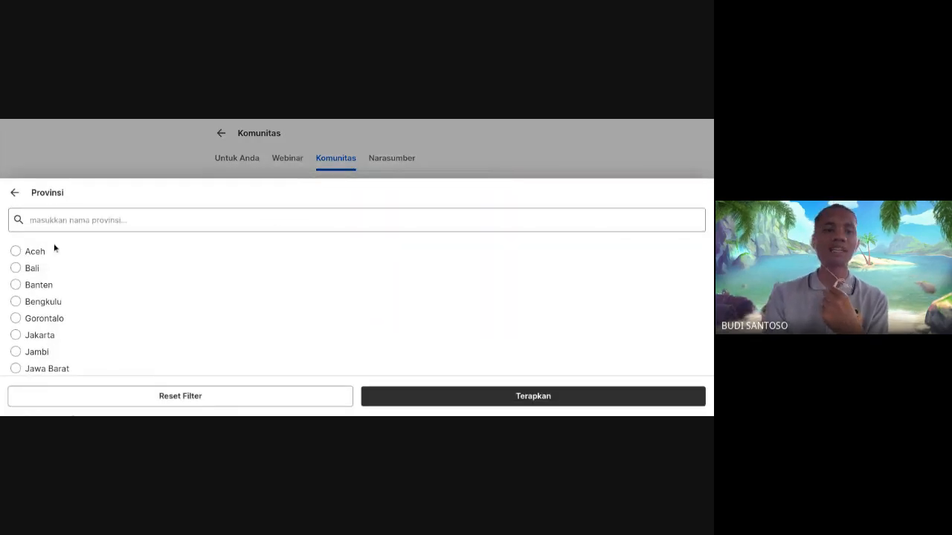
{"action": "scroll", "coordinate": [103, 283], "scroll_direction": "down", "scroll_amount": 4}
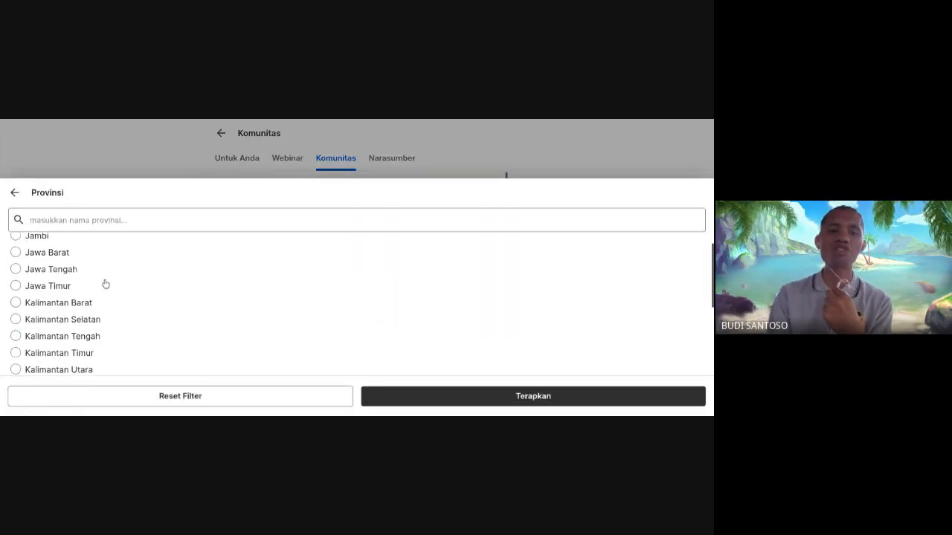
{"action": "scroll", "coordinate": [105, 284], "scroll_direction": "down", "scroll_amount": 1}
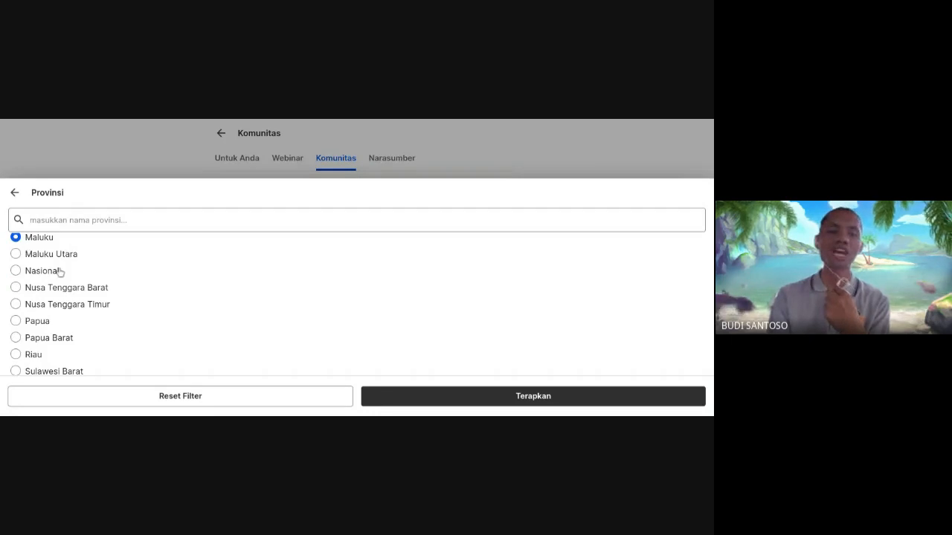
{"action": "scroll", "coordinate": [60, 270], "scroll_direction": "up", "scroll_amount": 2}
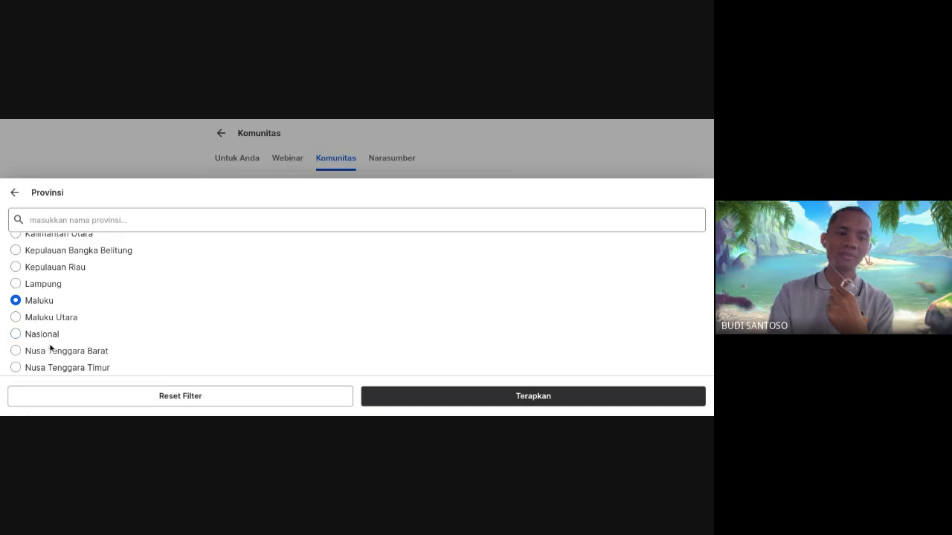
{"action": "left_click", "coordinate": [33, 288]}
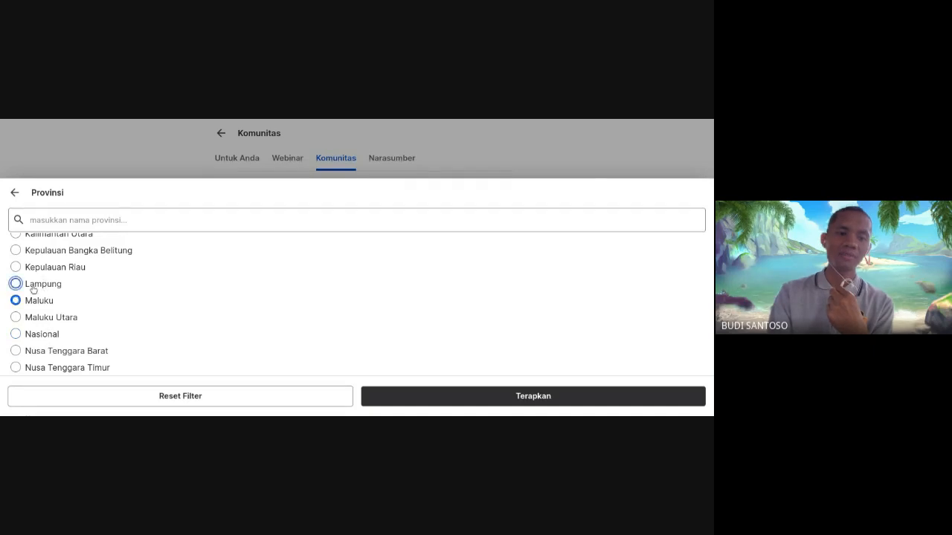
{"action": "left_click", "coordinate": [516, 394]}
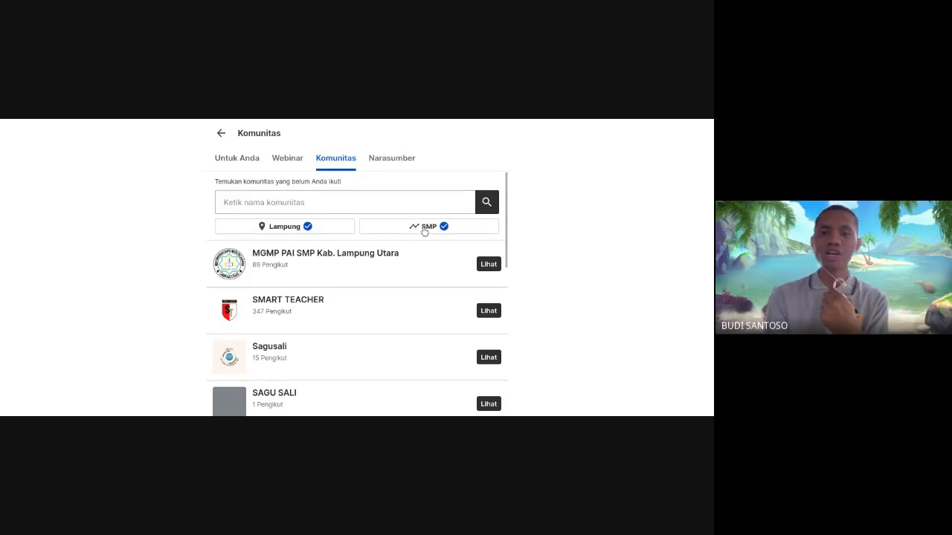
Set the community list's education level filter to SMA and look over the filtered communities.
{"action": "left_click", "coordinate": [423, 228]}
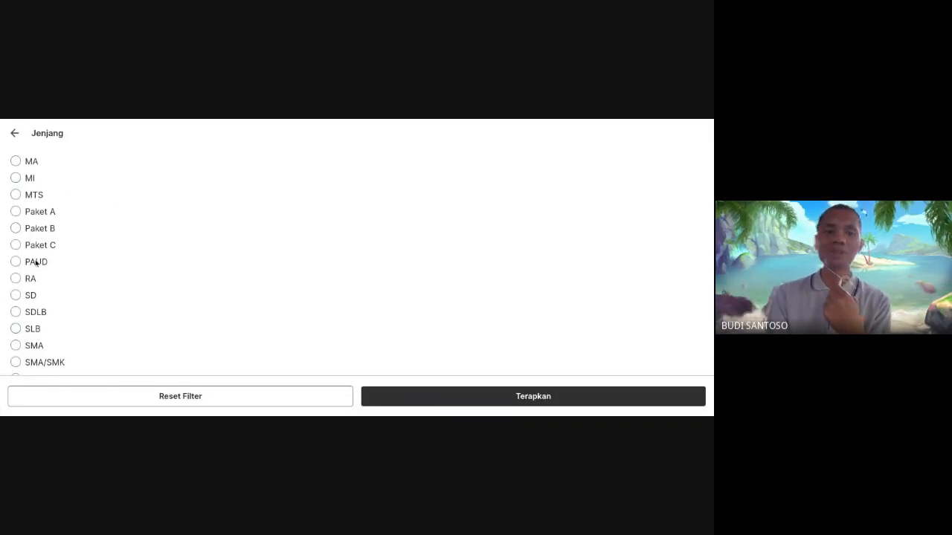
{"action": "left_click", "coordinate": [16, 345]}
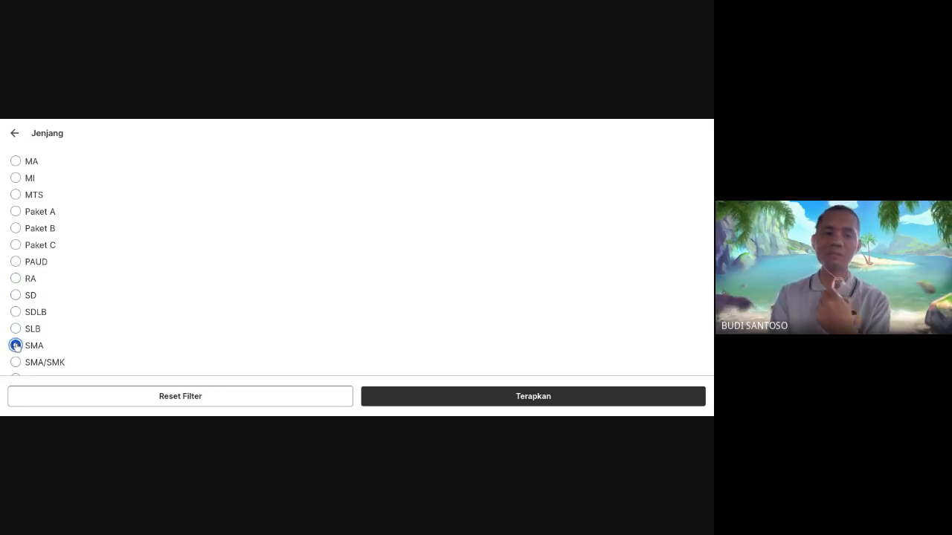
{"action": "left_click", "coordinate": [414, 398]}
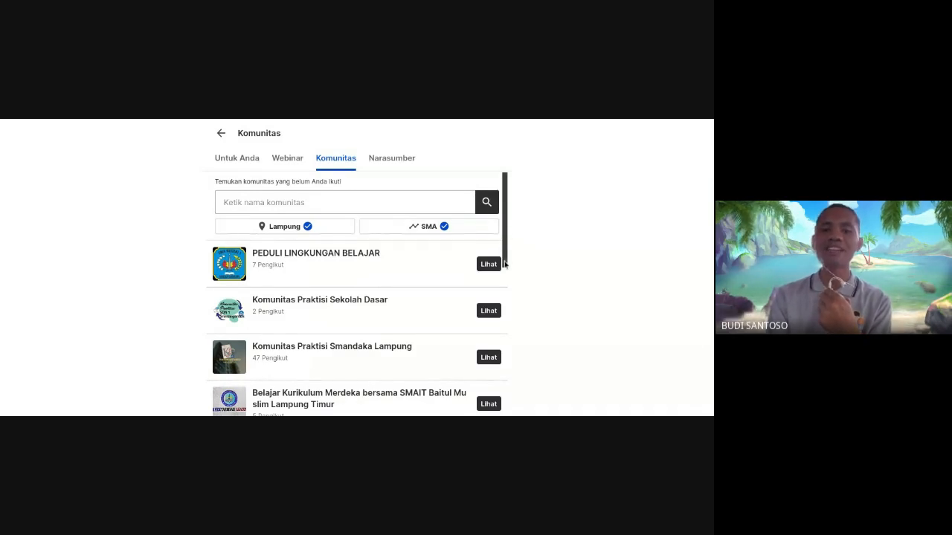
{"action": "left_click_drag", "start_coordinate": [506, 258], "coordinate": [527, 211]}
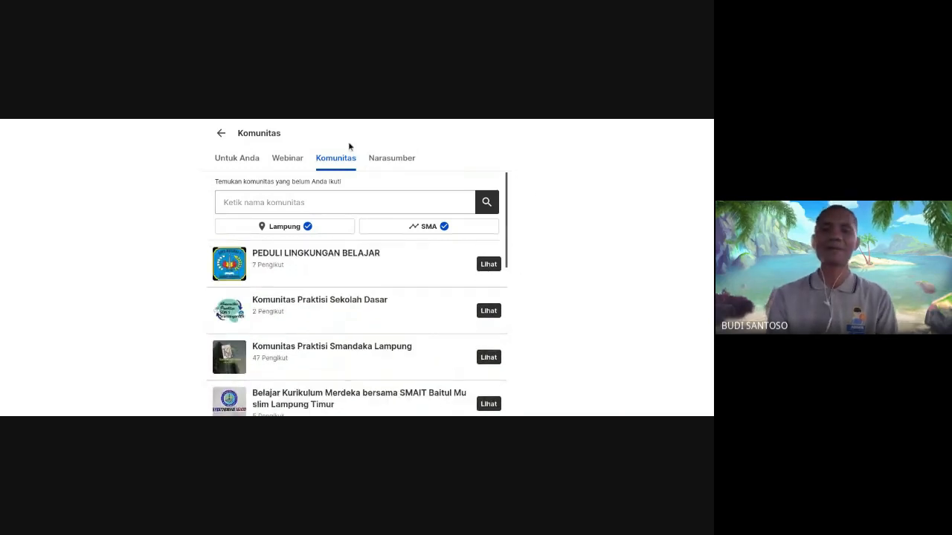
Browse the Narasumber Praktik Baik IKM speakers with their regions and schools to the end of the displayed list.
{"action": "left_click", "coordinate": [384, 161]}
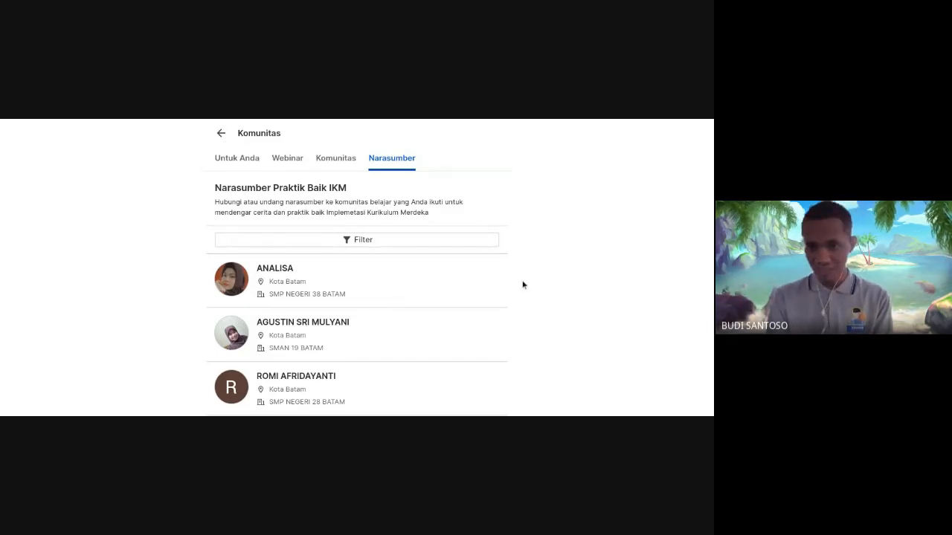
{"action": "scroll", "coordinate": [523, 285], "scroll_direction": "down", "scroll_amount": 4}
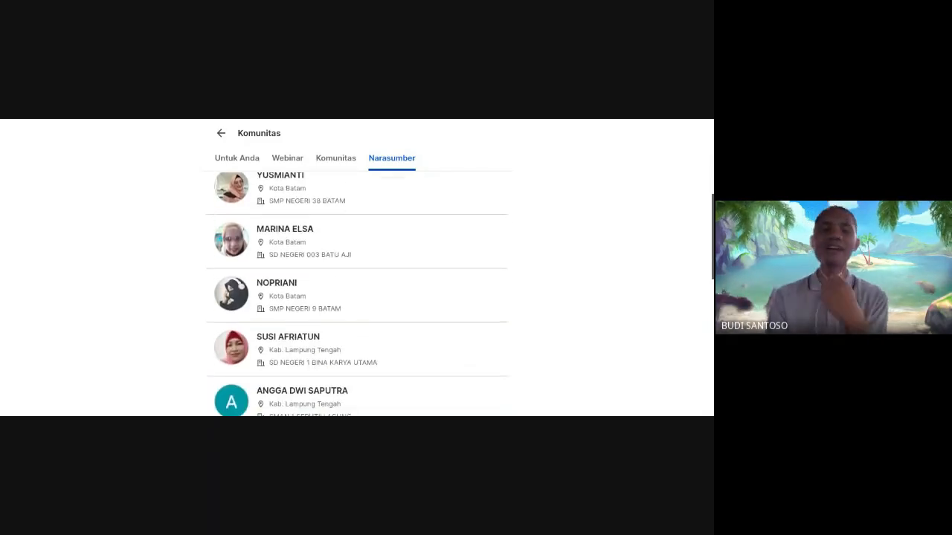
{"action": "scroll", "coordinate": [357, 293], "scroll_direction": "down", "scroll_amount": 1}
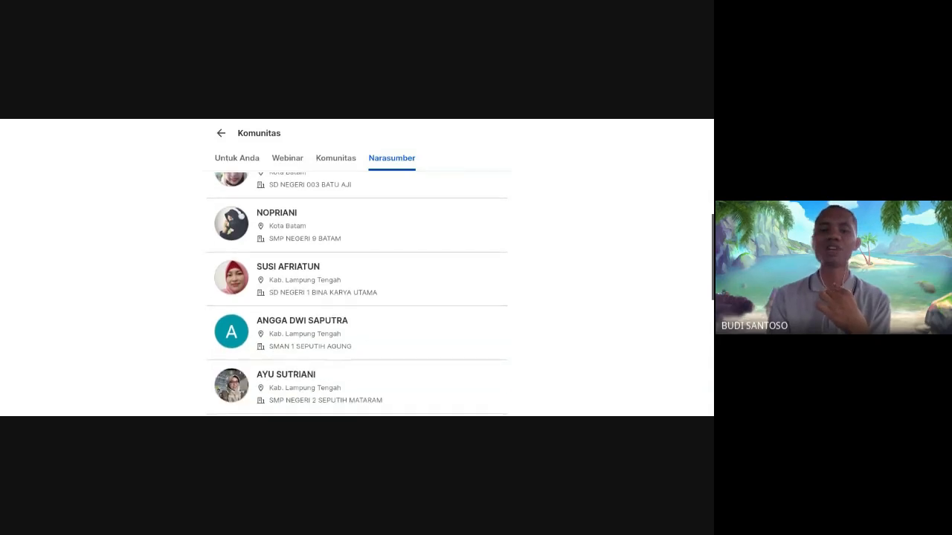
{"action": "scroll", "coordinate": [357, 294], "scroll_direction": "down", "scroll_amount": 3}
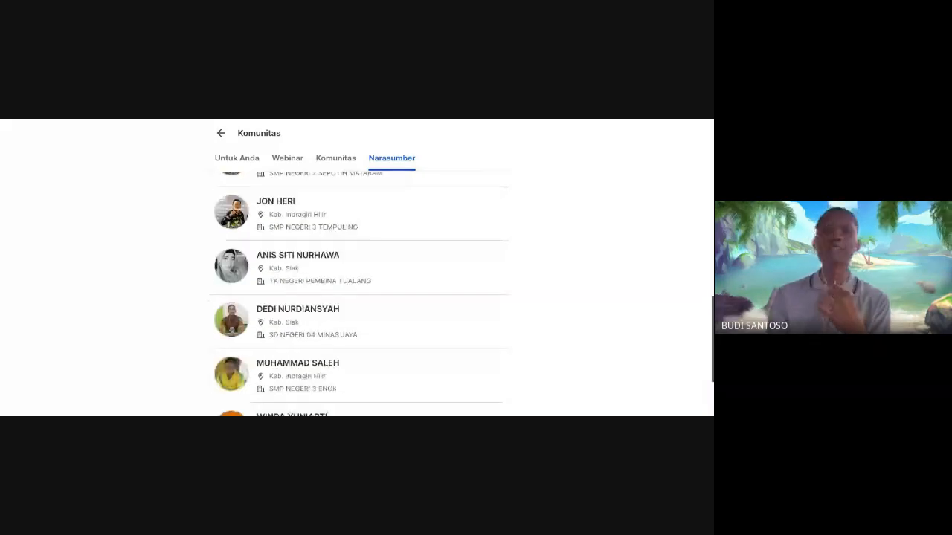
{"action": "scroll", "coordinate": [357, 293], "scroll_direction": "down", "scroll_amount": 1}
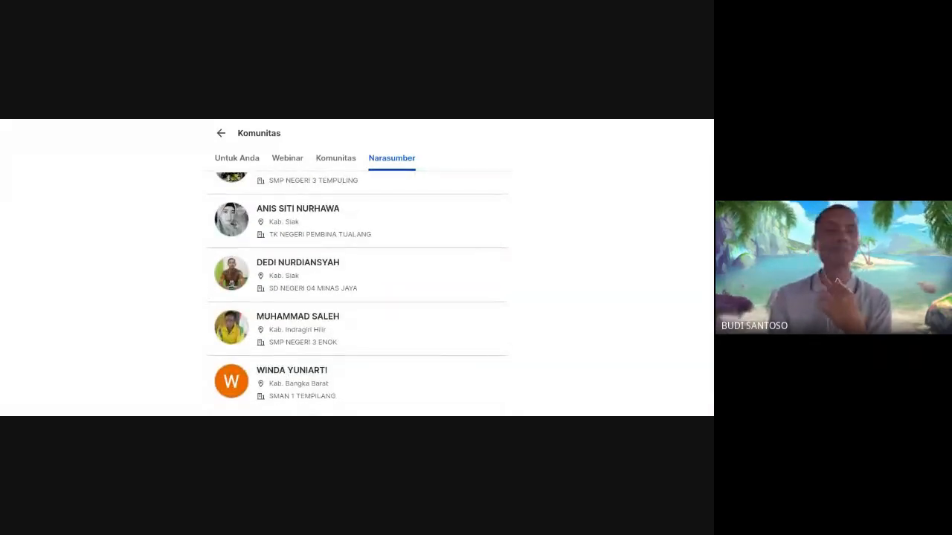
{"action": "scroll", "coordinate": [357, 294], "scroll_direction": "down", "scroll_amount": 1}
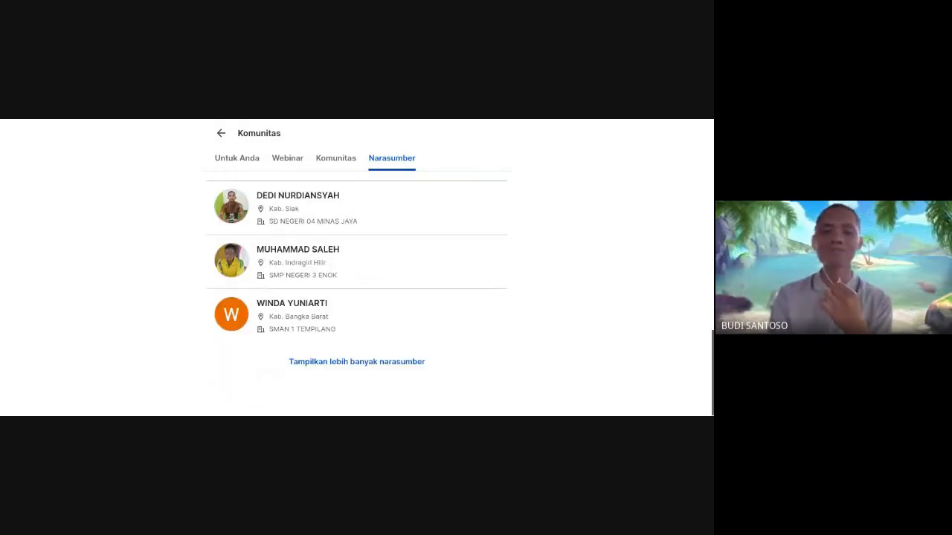
Leave the speaker list, show the managed communities under Untuk Anda, and open the community registration page to read its introduction.
{"action": "scroll", "coordinate": [357, 293], "scroll_direction": "up", "scroll_amount": 10}
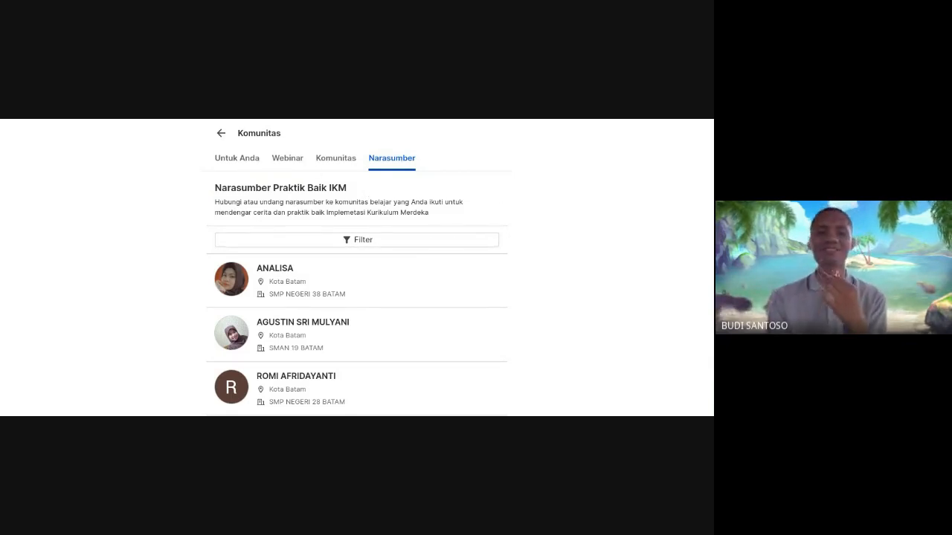
{"action": "left_click", "coordinate": [221, 134]}
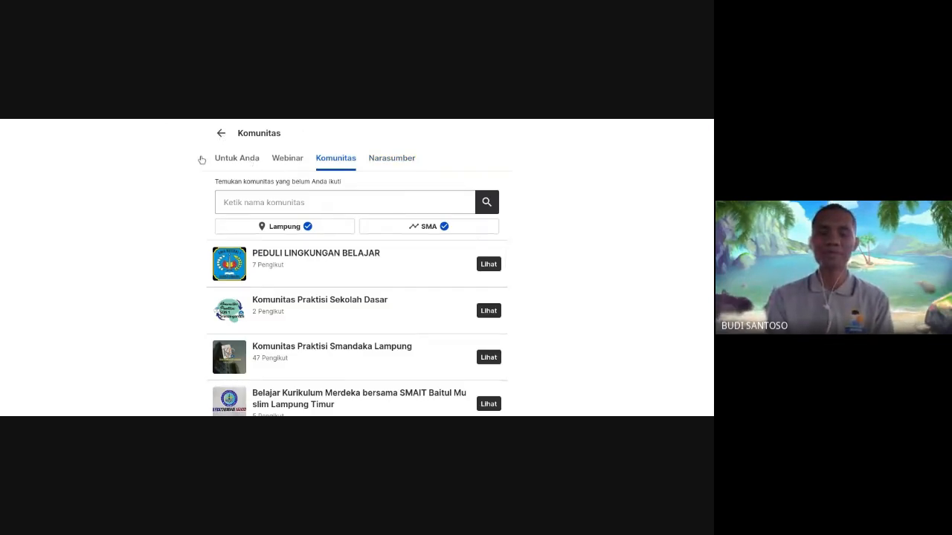
{"action": "left_click", "coordinate": [236, 159]}
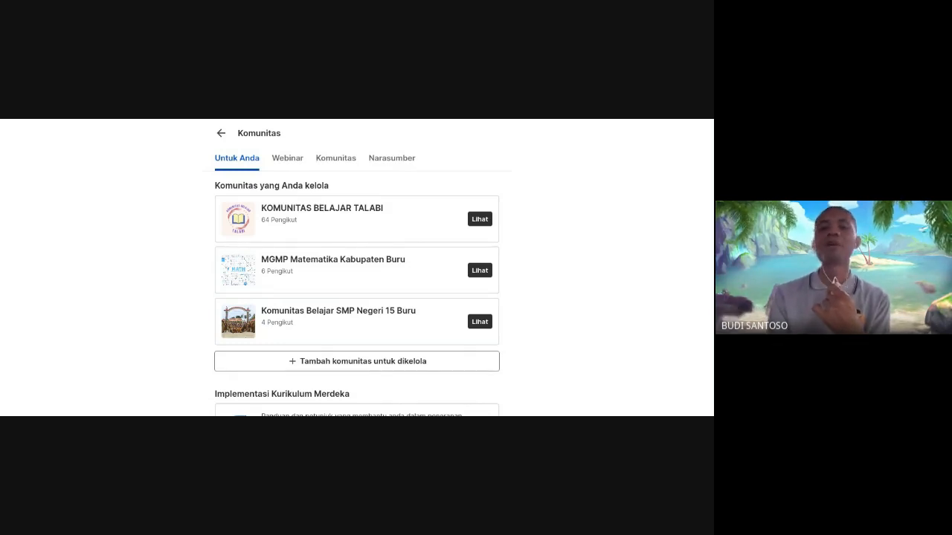
{"action": "left_click", "coordinate": [324, 367]}
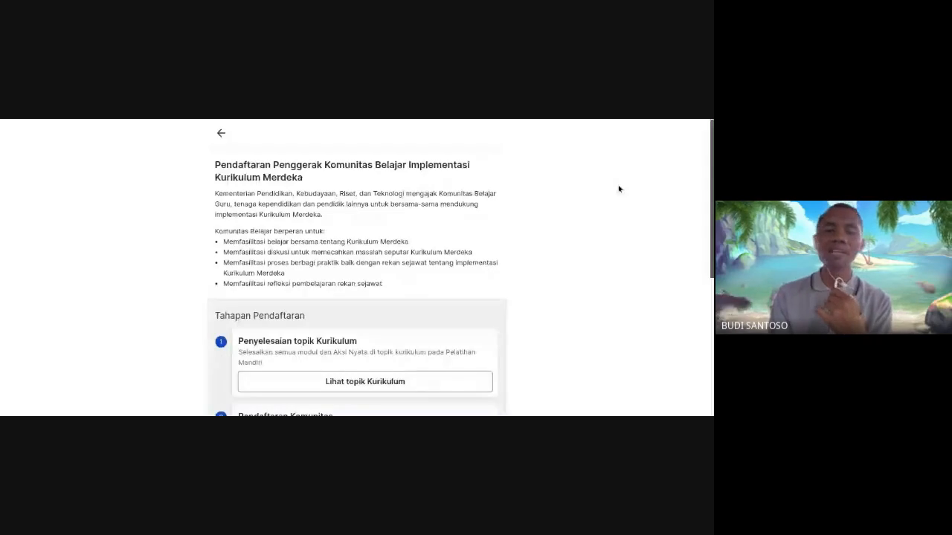
{"action": "scroll", "coordinate": [586, 168], "scroll_direction": "down", "scroll_amount": 1}
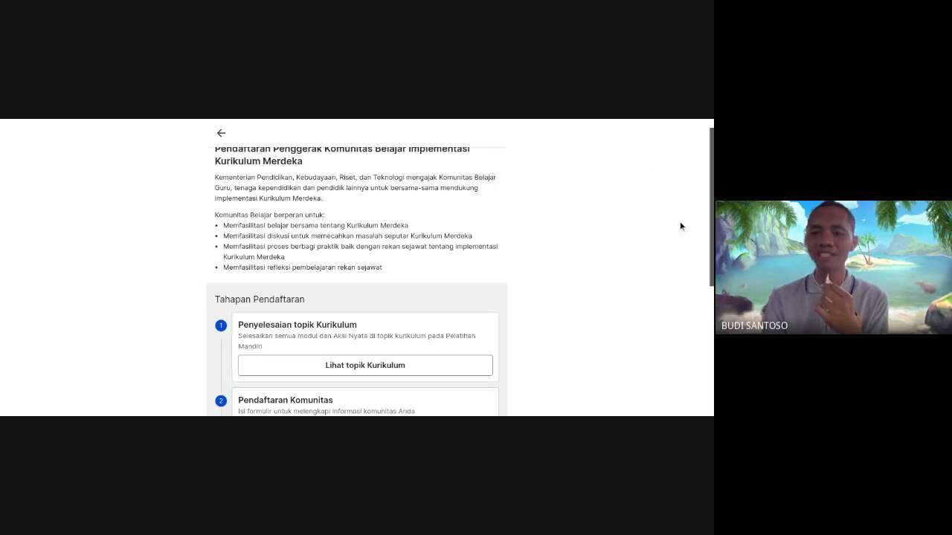
Leave the registration page and return to the Pengembangan diri section of Beranda.
{"action": "left_click", "coordinate": [221, 134]}
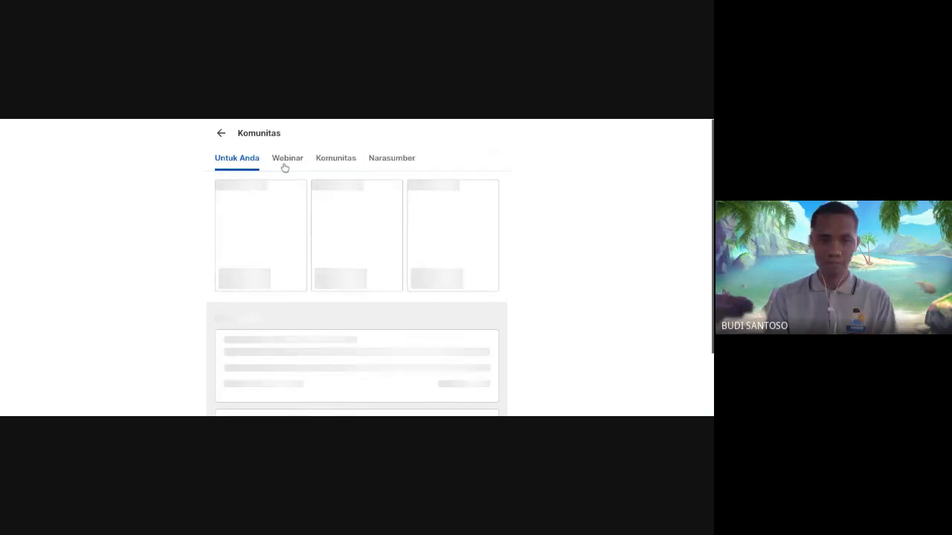
{"action": "left_click", "coordinate": [222, 135]}
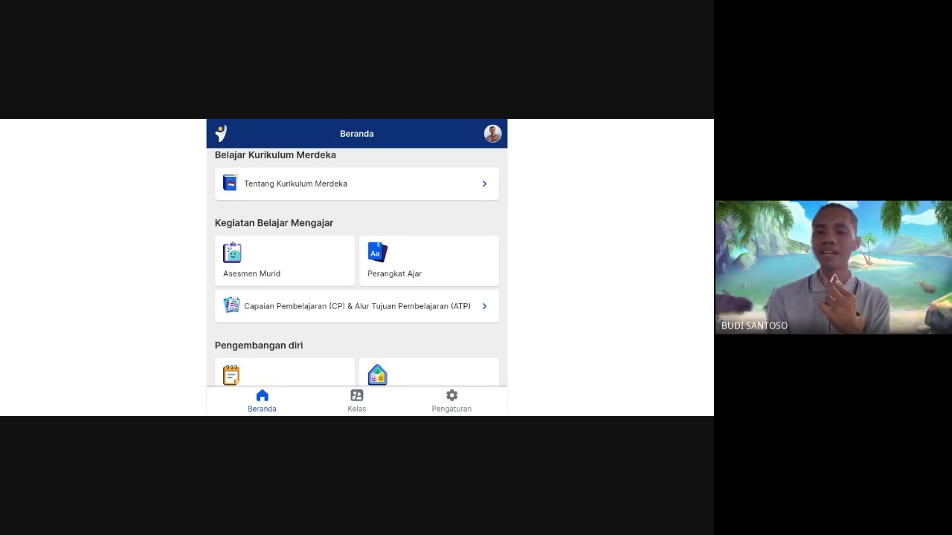
{"action": "scroll", "coordinate": [455, 220], "scroll_direction": "down", "scroll_amount": 3}
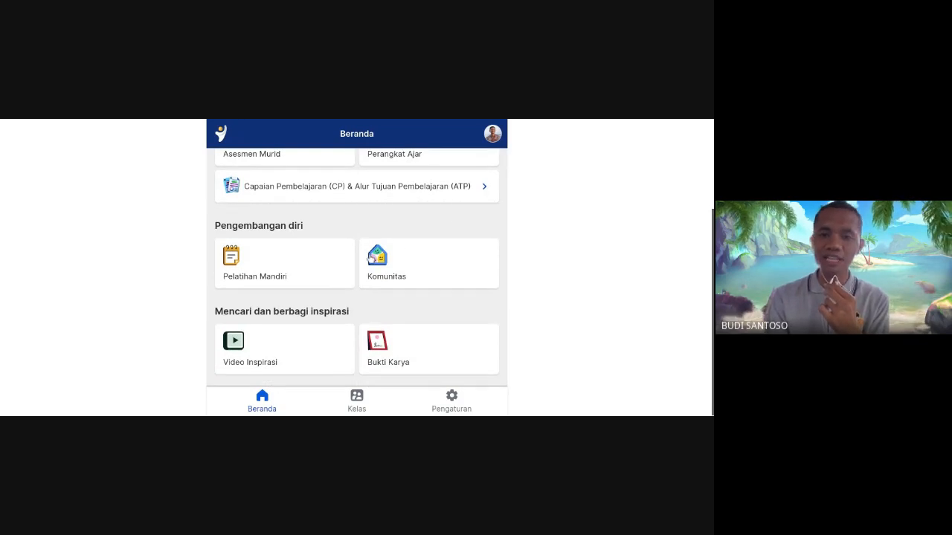
Go back to adding a managed community in Komunitas and review the registration stages under Tahapan Pendaftaran.
{"action": "left_click", "coordinate": [361, 236]}
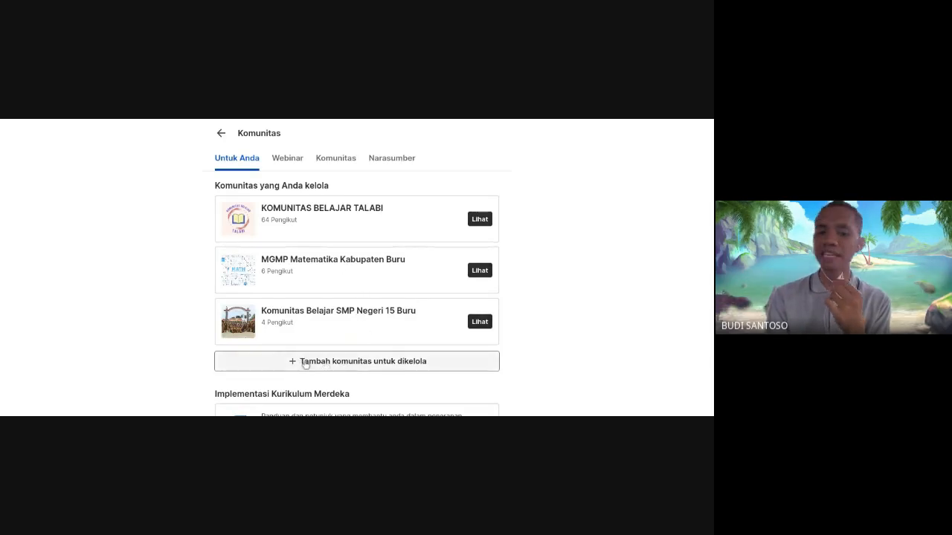
{"action": "left_click", "coordinate": [335, 372]}
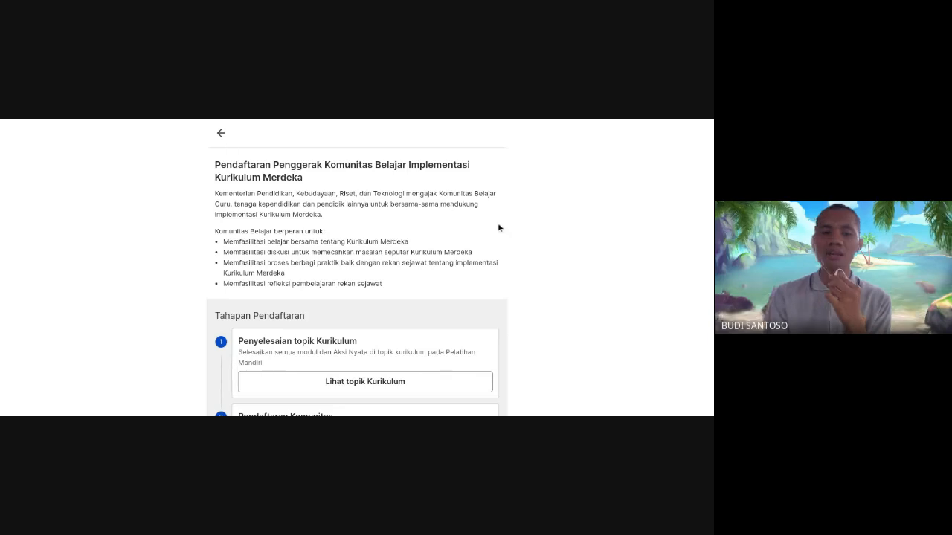
{"action": "scroll", "coordinate": [499, 227], "scroll_direction": "down", "scroll_amount": 3}
{"action": "scroll", "coordinate": [499, 228], "scroll_direction": "up", "scroll_amount": 3}
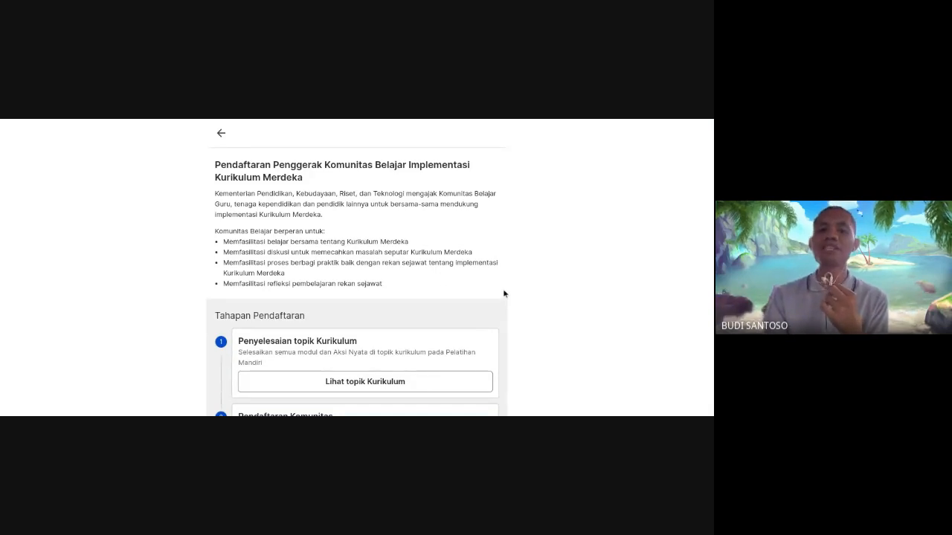
{"action": "scroll", "coordinate": [588, 273], "scroll_direction": "down", "scroll_amount": 2}
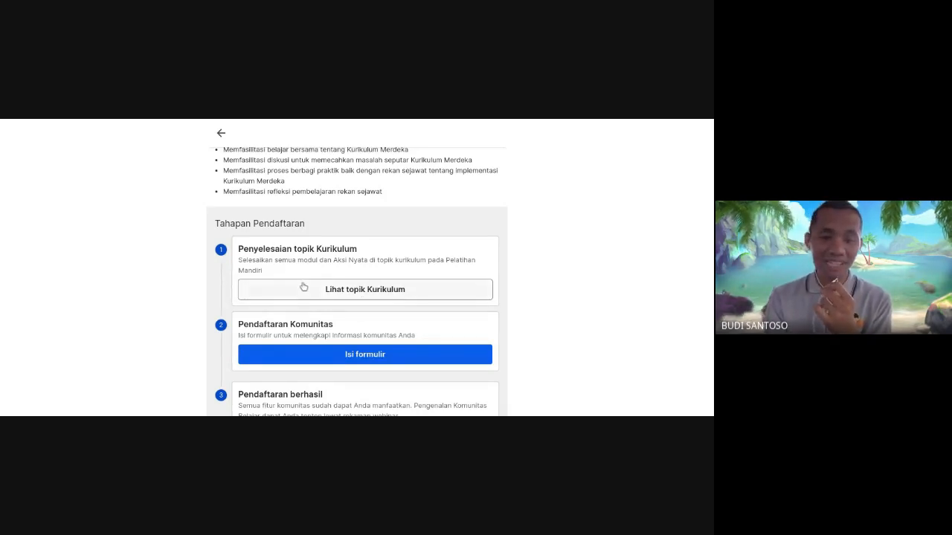
Open the Kurikulum Merdeka topic from the first registration stage and look over its webinar, training modules and Aksi Nyata.
{"action": "left_click", "coordinate": [330, 295]}
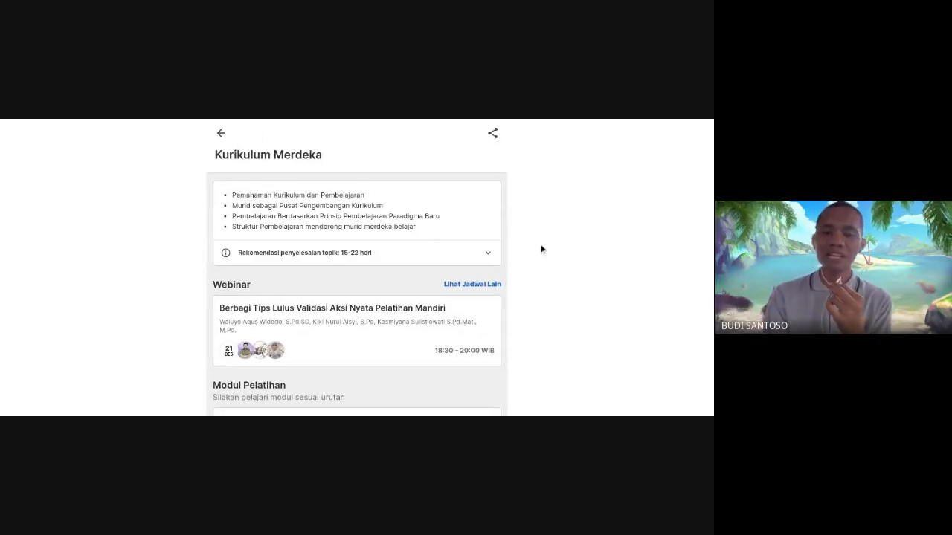
{"action": "scroll", "coordinate": [540, 248], "scroll_direction": "down", "scroll_amount": 5}
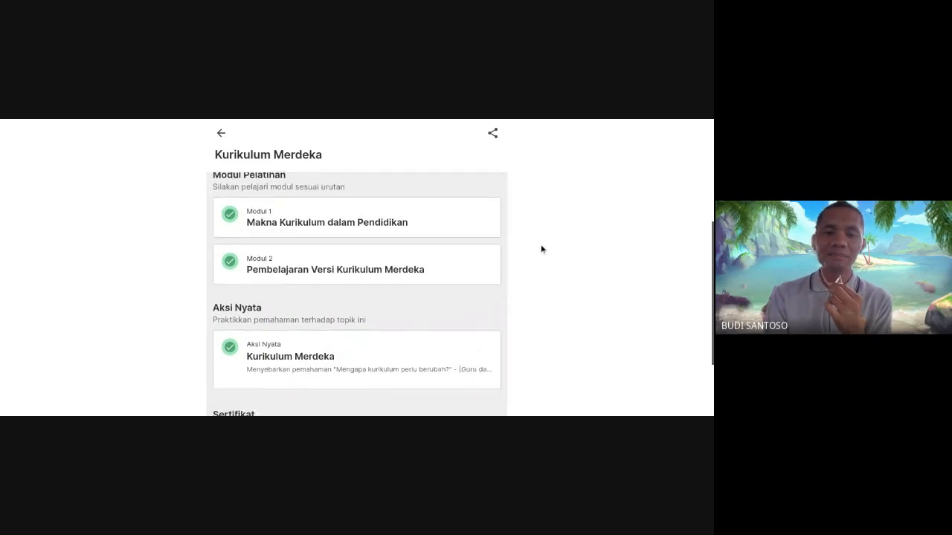
{"action": "scroll", "coordinate": [542, 249], "scroll_direction": "up", "scroll_amount": 5}
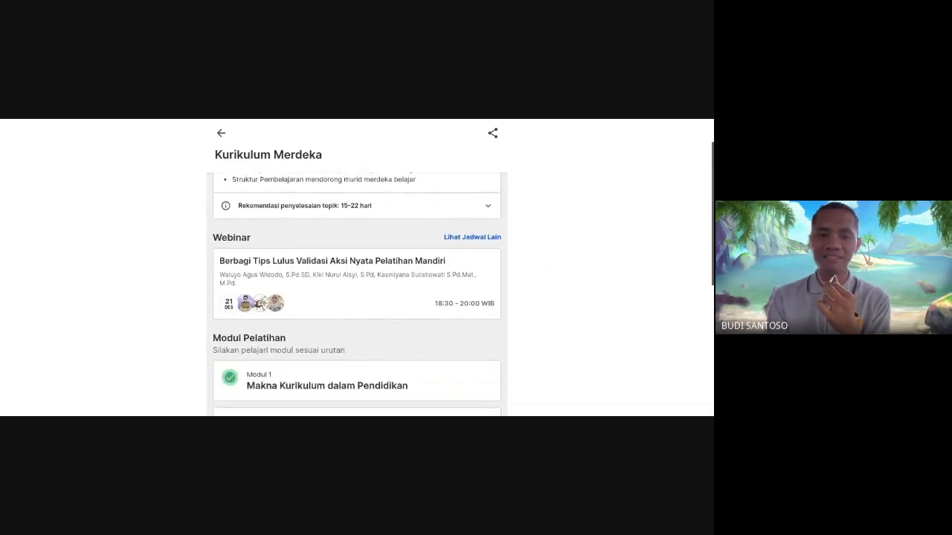
{"action": "scroll", "coordinate": [278, 201], "scroll_direction": "down", "scroll_amount": 3}
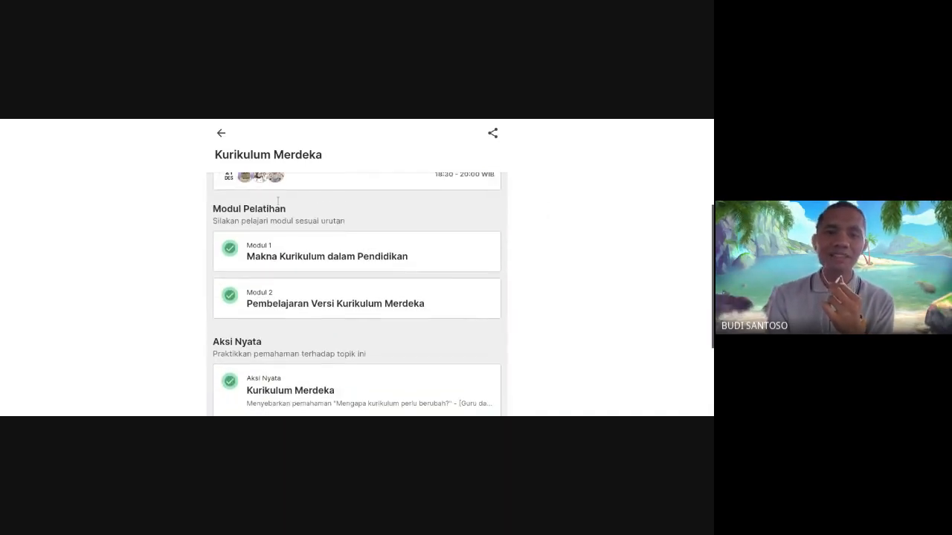
Open Modul 1, Makna Kurikulum dalam Pendidikan, and look over its materials and post test.
{"action": "left_click", "coordinate": [338, 251]}
{"action": "scroll", "coordinate": [450, 259], "scroll_direction": "down", "scroll_amount": 2}
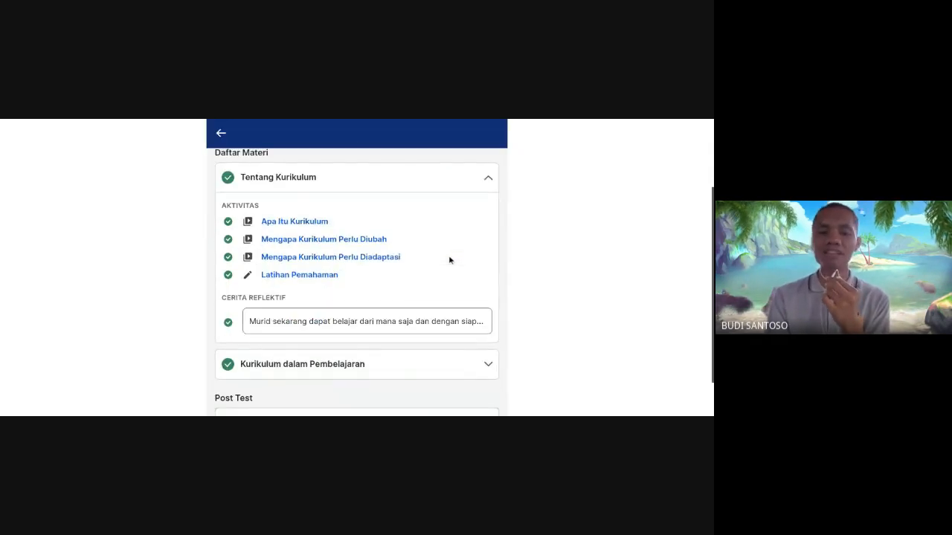
{"action": "scroll", "coordinate": [449, 260], "scroll_direction": "down", "scroll_amount": 1}
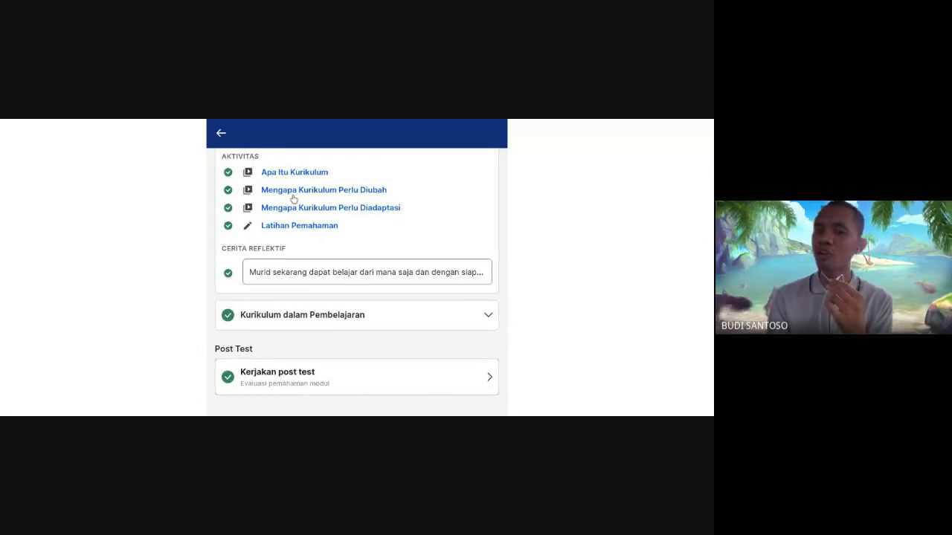
Play the opening seconds of the Apa Itu Kurikulum video, pause it and close the activity.
{"action": "left_click", "coordinate": [276, 172]}
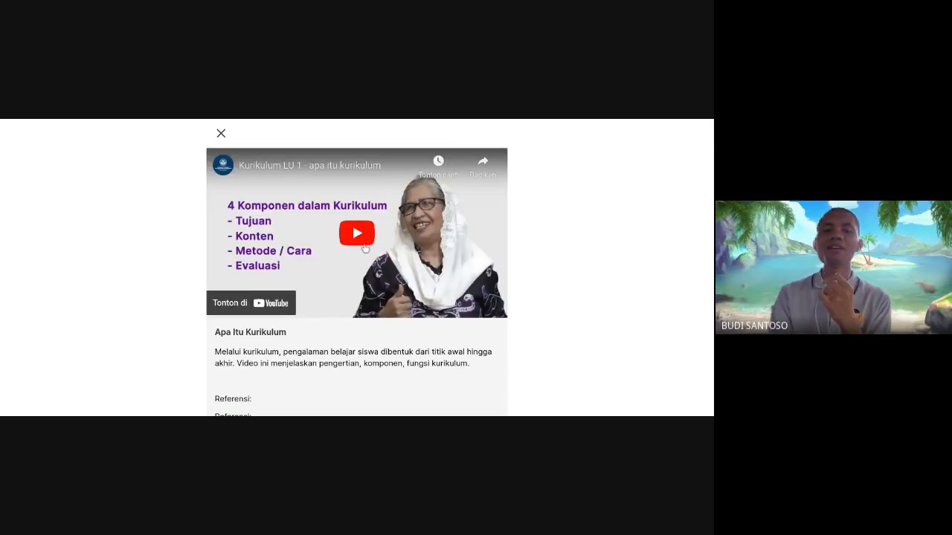
{"action": "left_click", "coordinate": [362, 244]}
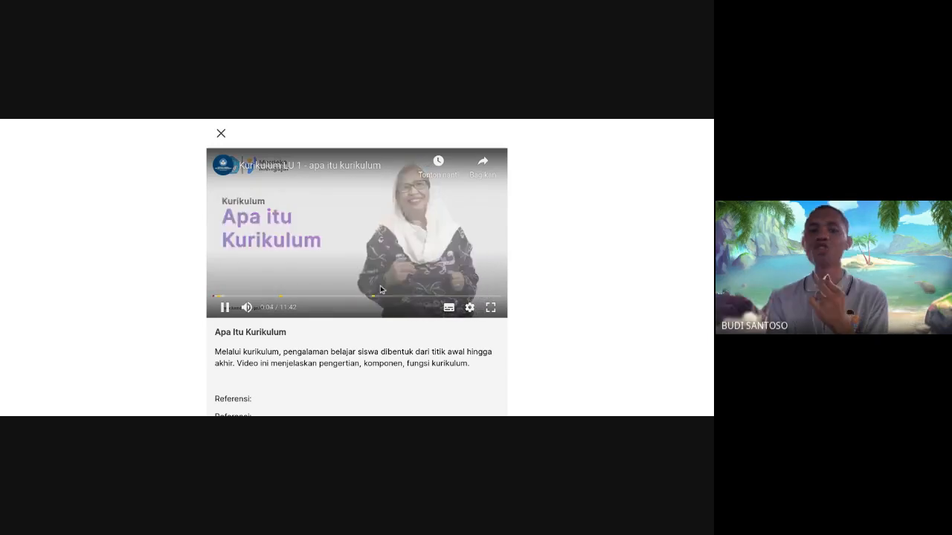
{"action": "left_click", "coordinate": [231, 309]}
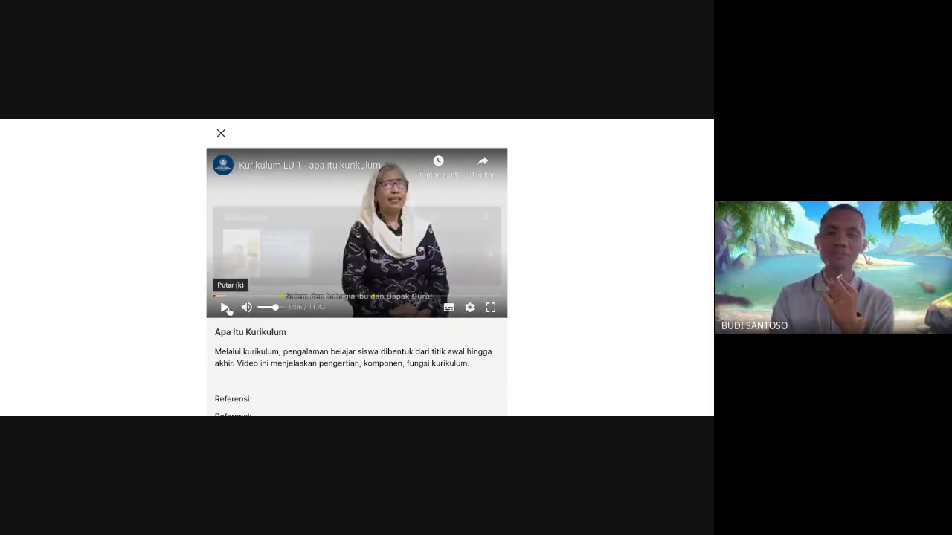
{"action": "scroll", "coordinate": [620, 265], "scroll_direction": "down", "scroll_amount": 1}
{"action": "scroll", "coordinate": [620, 266], "scroll_direction": "up", "scroll_amount": 1}
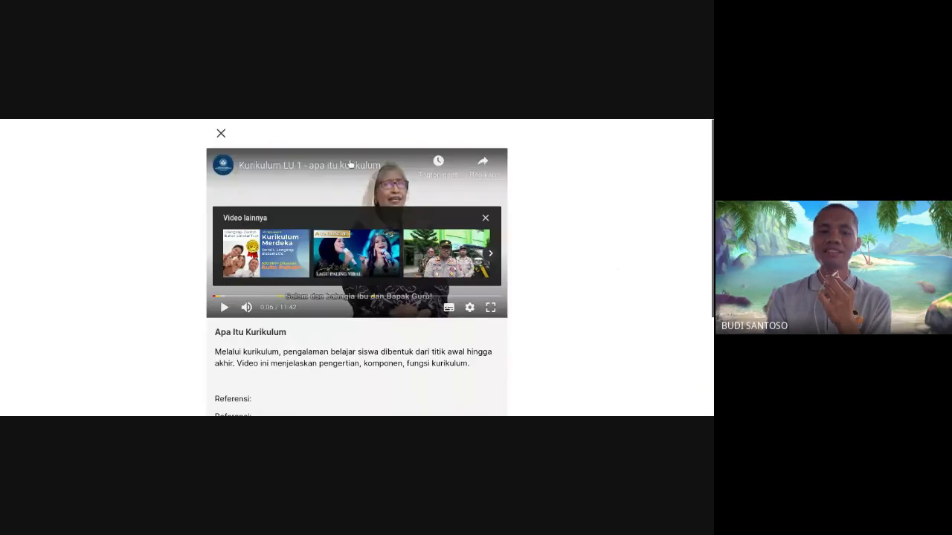
{"action": "left_click", "coordinate": [220, 133]}
View the Mengapa Kurikulum Perlu Diubah activity with its description and references, and close it.
{"action": "scroll", "coordinate": [548, 295], "scroll_direction": "down", "scroll_amount": 1}
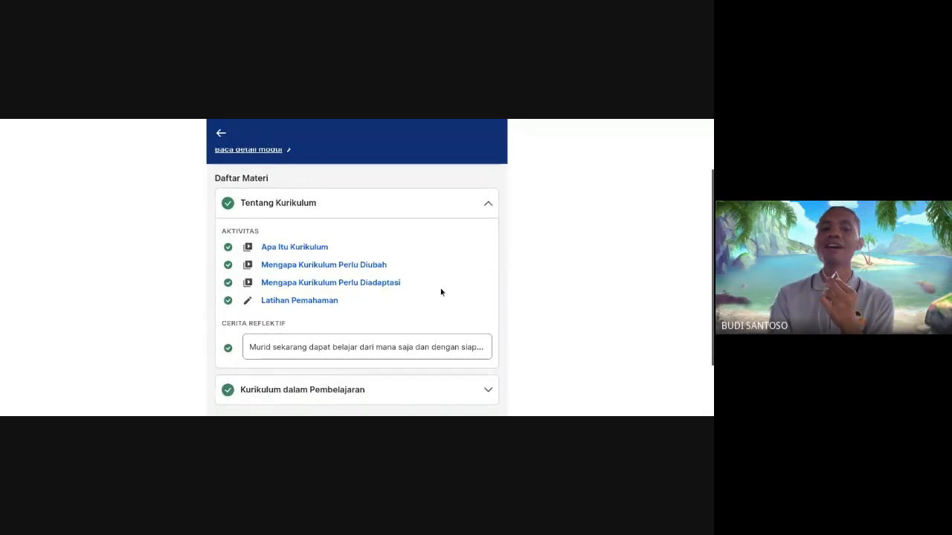
{"action": "left_click", "coordinate": [303, 266]}
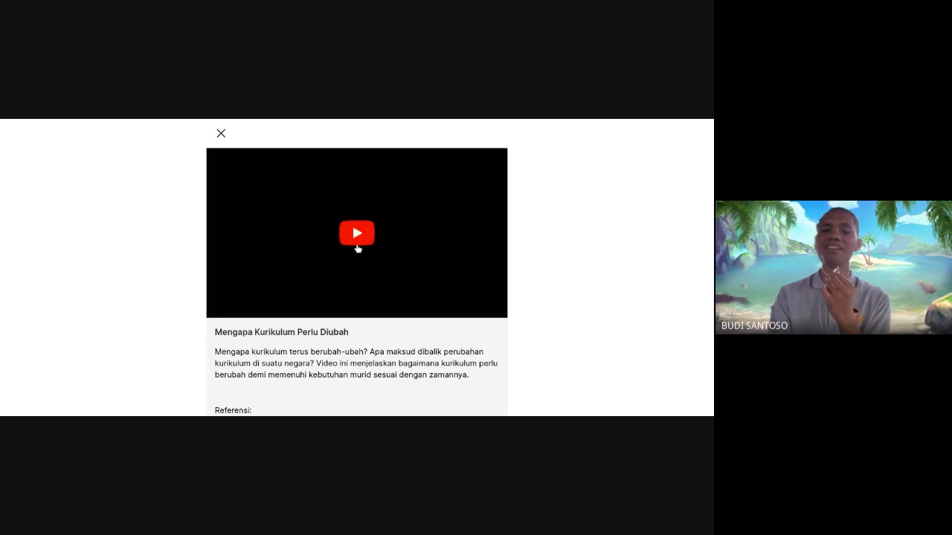
{"action": "scroll", "coordinate": [551, 261], "scroll_direction": "down", "scroll_amount": 1}
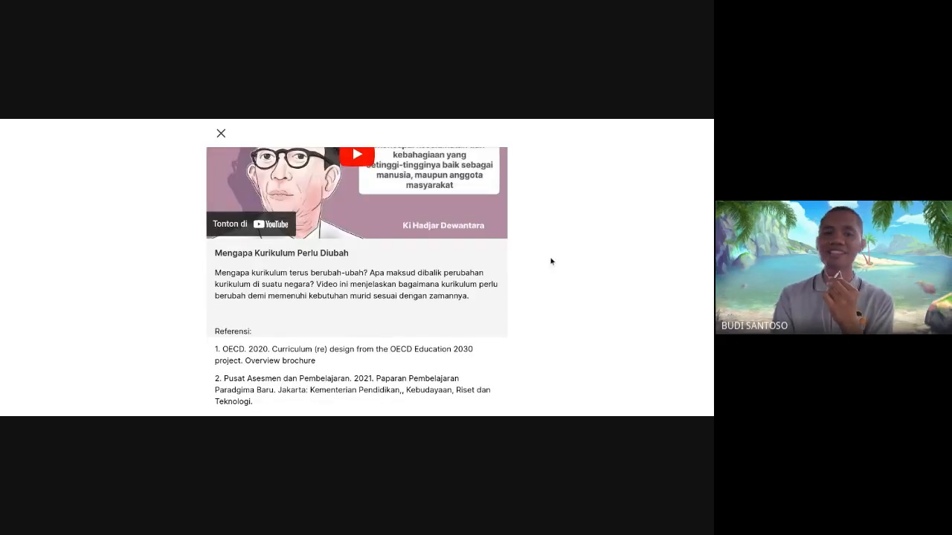
{"action": "scroll", "coordinate": [551, 261], "scroll_direction": "up", "scroll_amount": 1}
{"action": "left_click", "coordinate": [220, 133]}
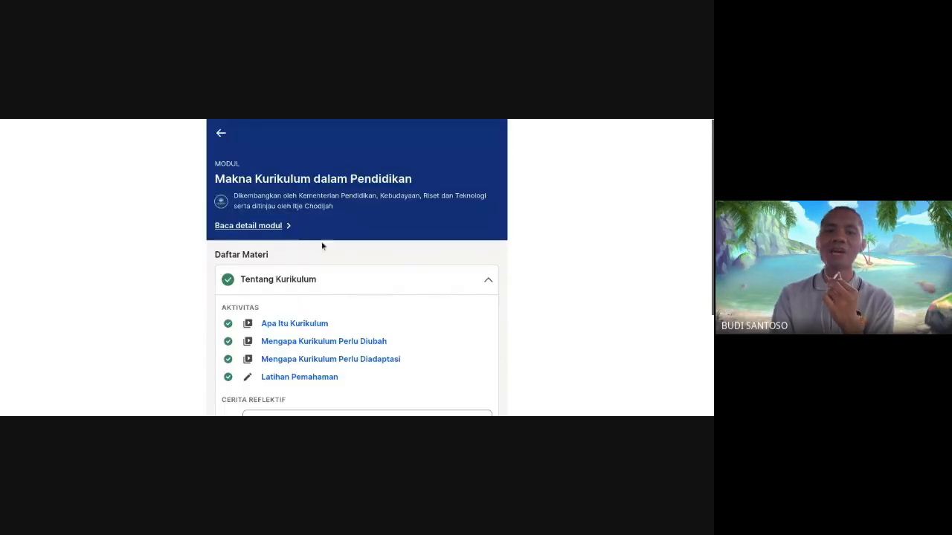
View the first question of the Latihan Pemahaman under Tentang Kurikulum and exit the exercise without answering.
{"action": "scroll", "coordinate": [361, 299], "scroll_direction": "down", "scroll_amount": 1}
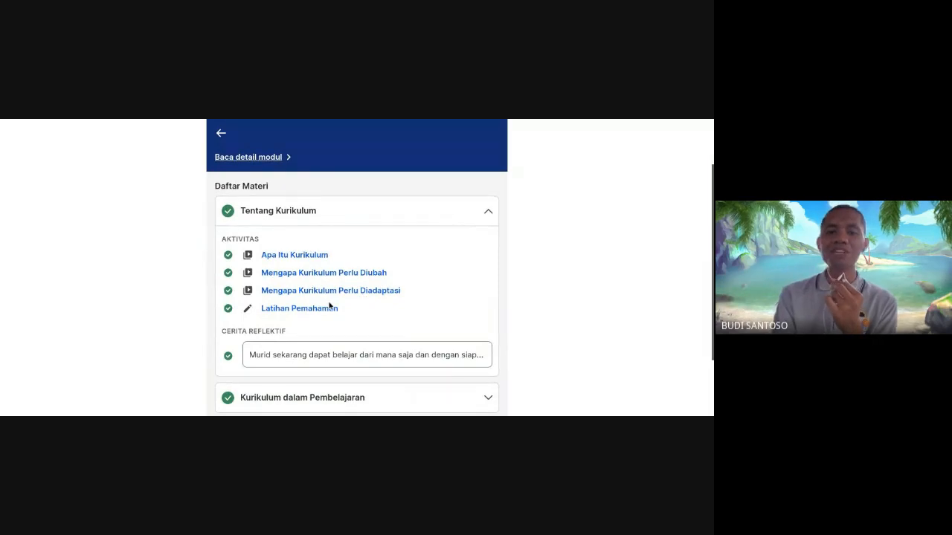
{"action": "left_click", "coordinate": [288, 309]}
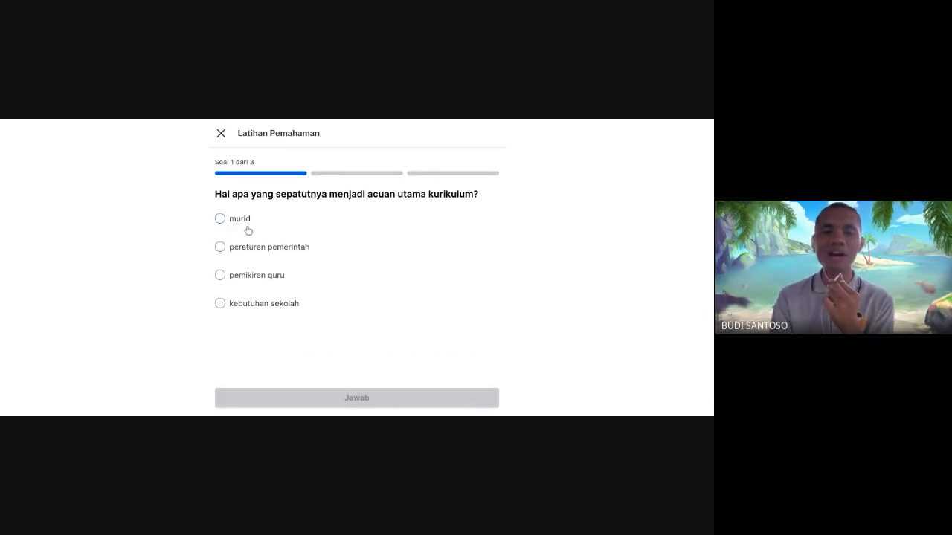
{"action": "left_click", "coordinate": [221, 133]}
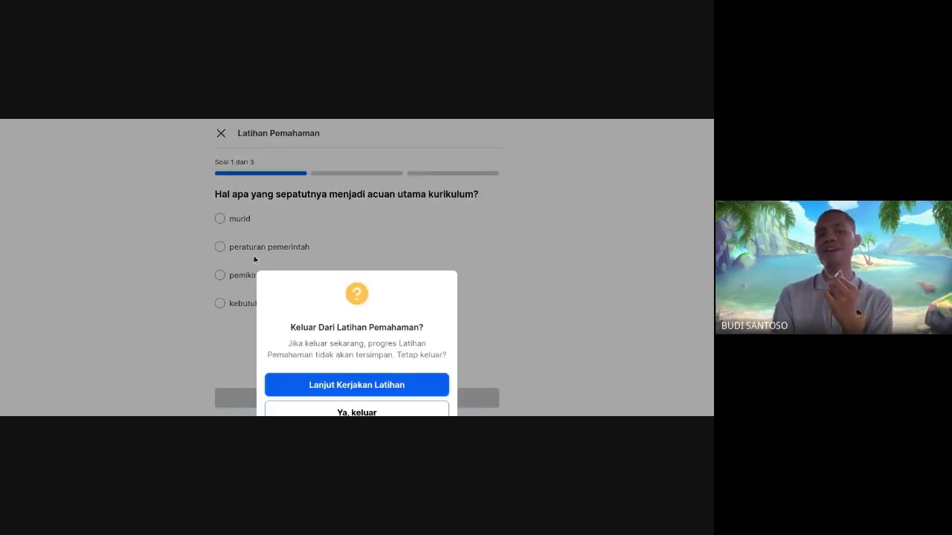
{"action": "left_click", "coordinate": [364, 411]}
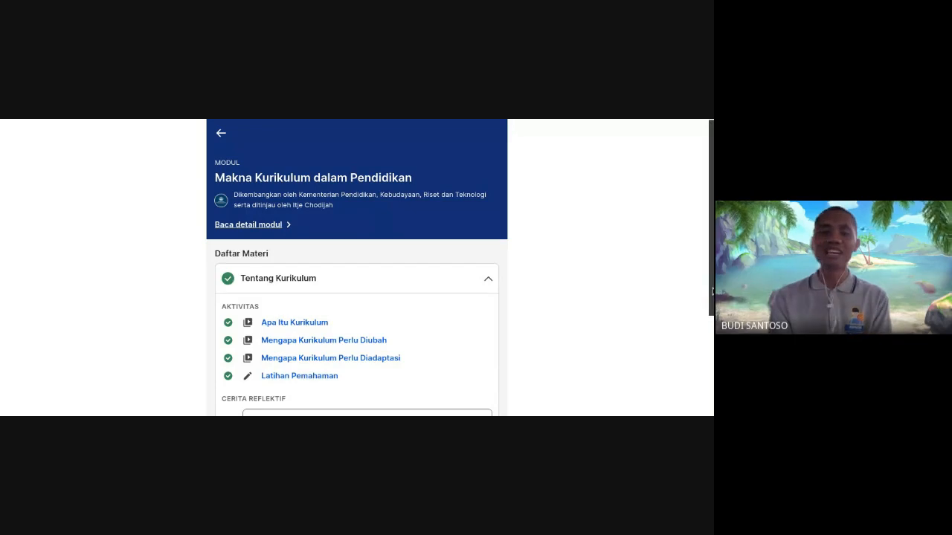
Open the Cerita Reflektif answer under Tentang Kurikulum, read it and close it without saving.
{"action": "scroll", "coordinate": [712, 292], "scroll_direction": "down", "scroll_amount": 3}
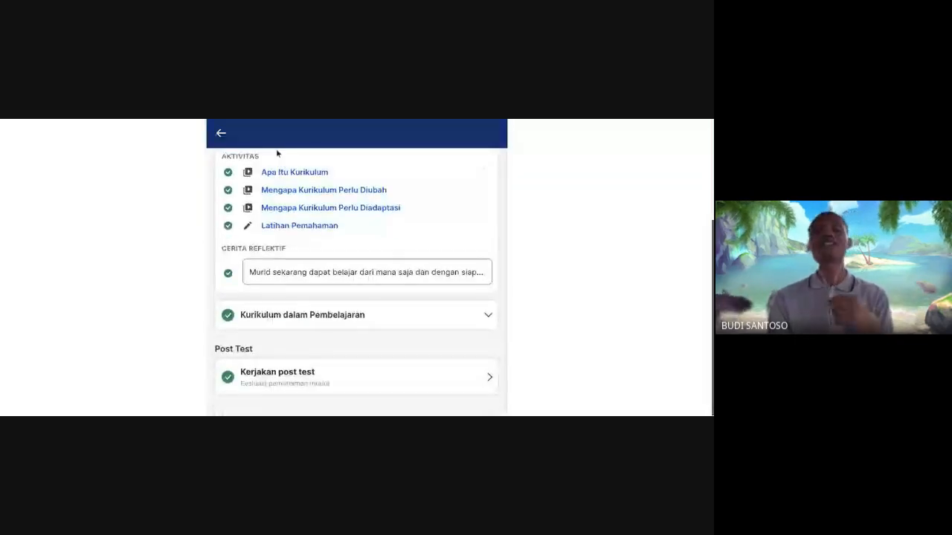
{"action": "left_click", "coordinate": [274, 280]}
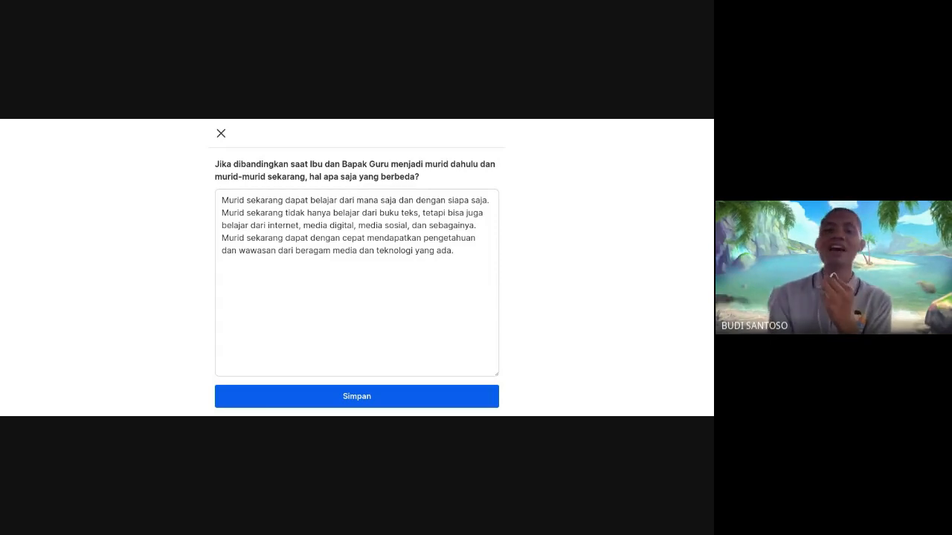
{"action": "left_click", "coordinate": [221, 133]}
Expand the Kurikulum dalam Pembelajaran material and look over its activities and Cerita Reflektif.
{"action": "scroll", "coordinate": [578, 285], "scroll_direction": "down", "scroll_amount": 1}
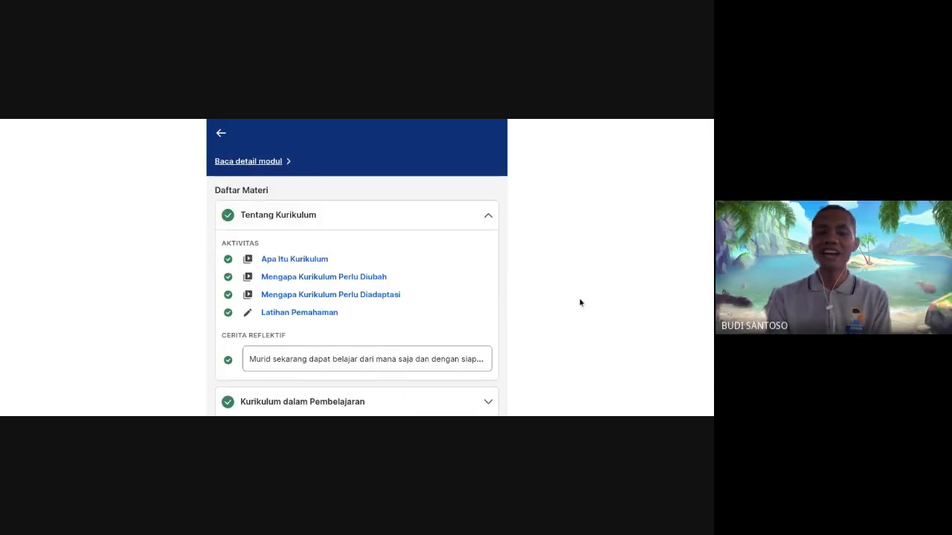
{"action": "scroll", "coordinate": [580, 303], "scroll_direction": "down", "scroll_amount": 1}
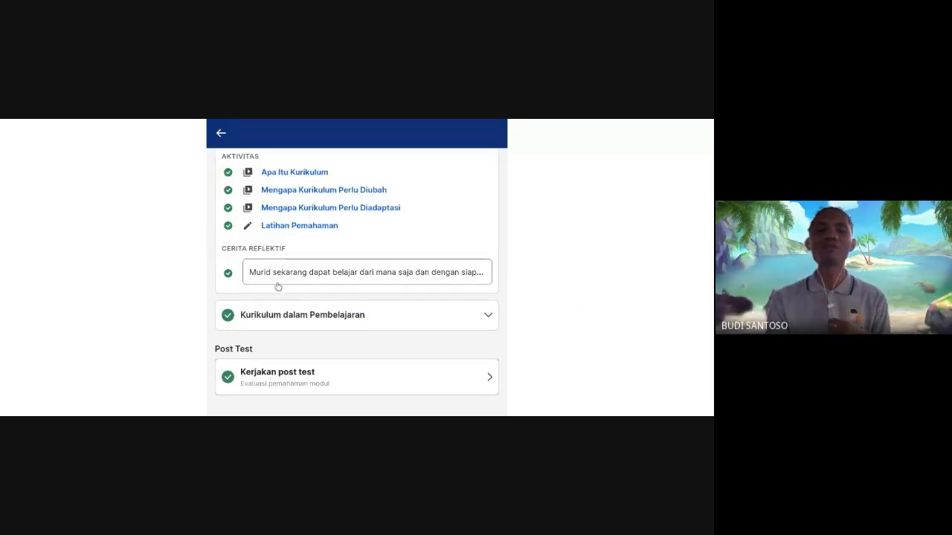
{"action": "left_click", "coordinate": [288, 320]}
{"action": "scroll", "coordinate": [430, 352], "scroll_direction": "down", "scroll_amount": 1}
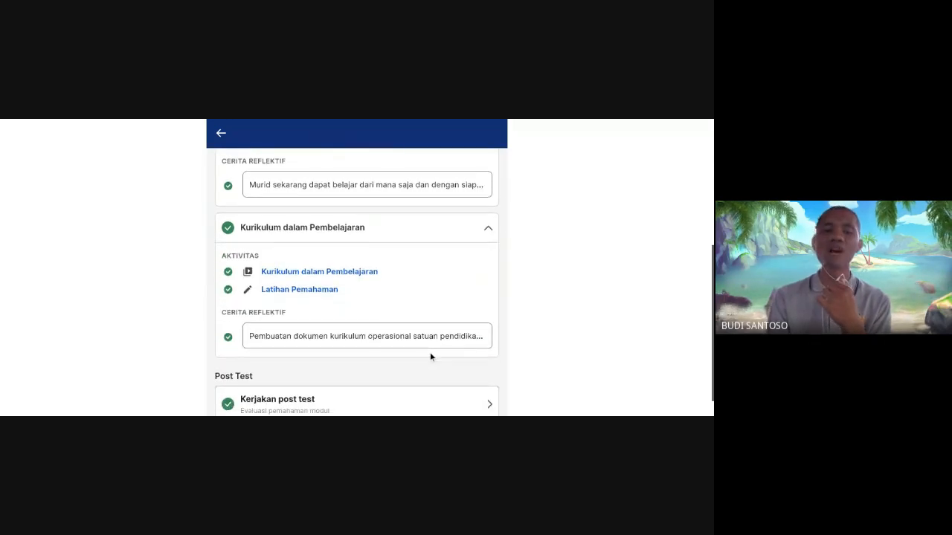
Open the post test of the Makna Kurikulum dalam Pendidikan module, view its result page and close it.
{"action": "scroll", "coordinate": [429, 352], "scroll_direction": "up", "scroll_amount": 2}
{"action": "scroll", "coordinate": [430, 352], "scroll_direction": "down", "scroll_amount": 1}
{"action": "scroll", "coordinate": [430, 355], "scroll_direction": "down", "scroll_amount": 1}
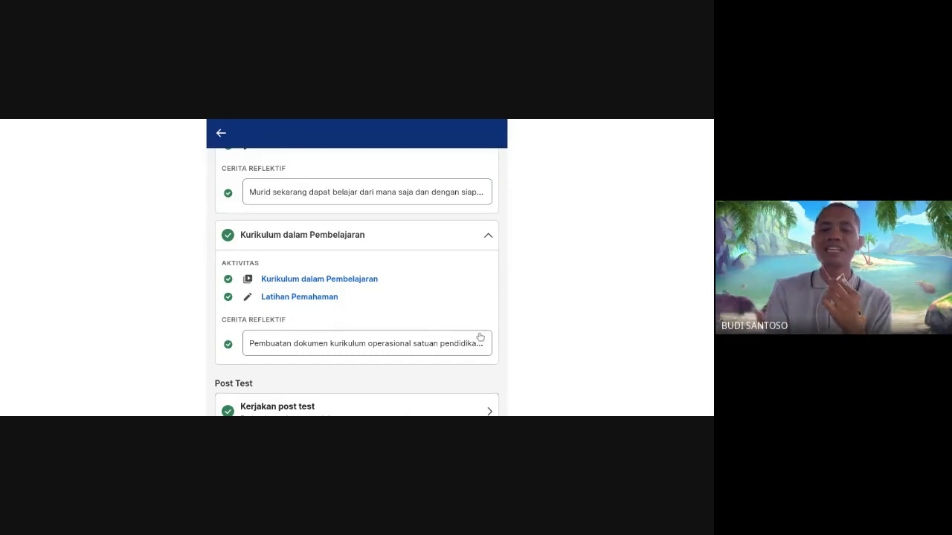
{"action": "scroll", "coordinate": [589, 290], "scroll_direction": "down", "scroll_amount": 1}
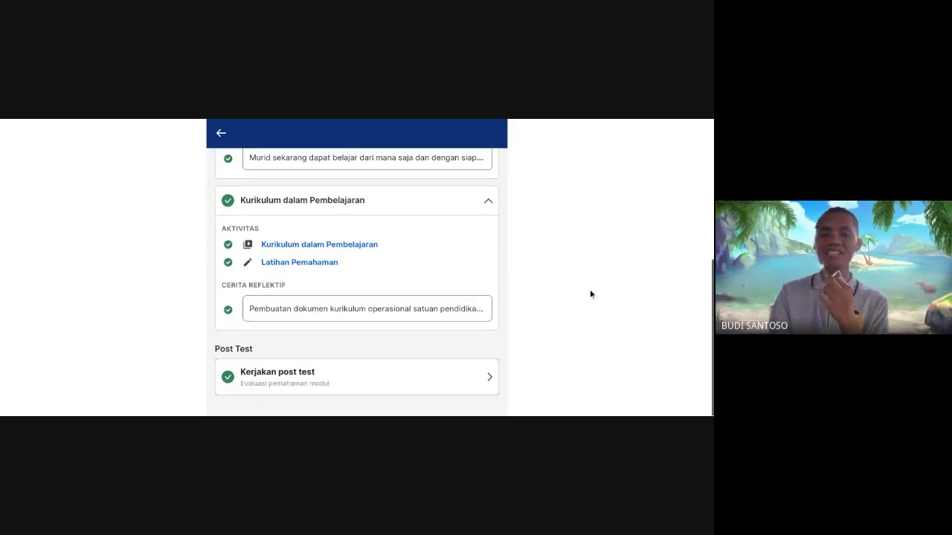
{"action": "left_click", "coordinate": [313, 383]}
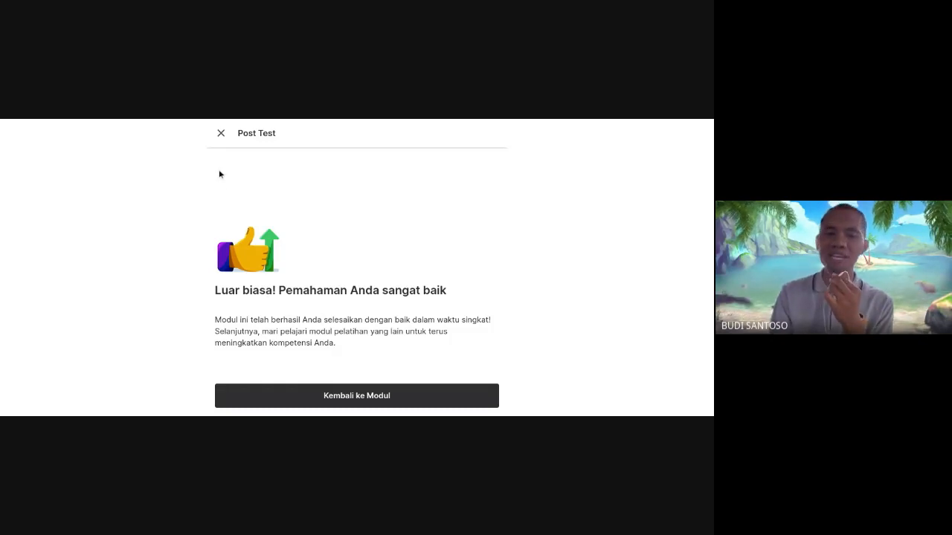
{"action": "left_click", "coordinate": [221, 133]}
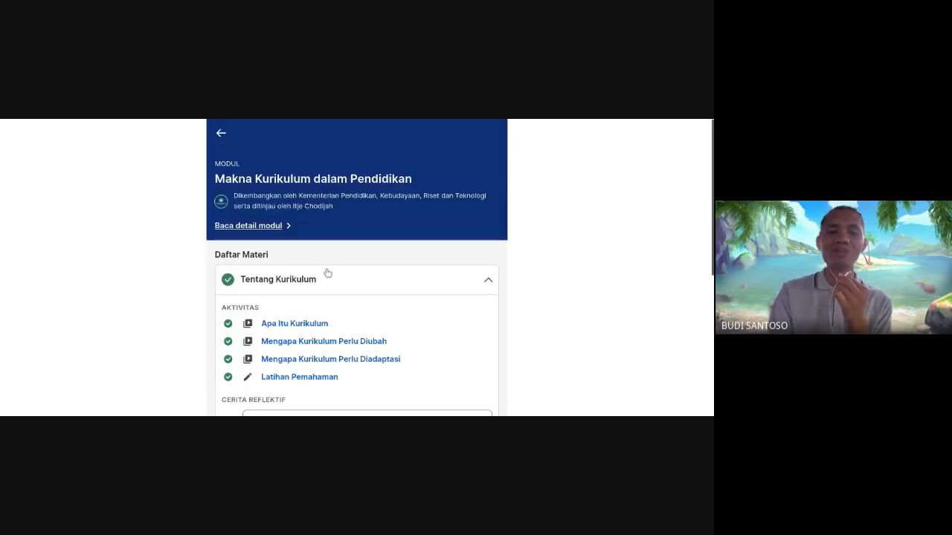
{"action": "scroll", "coordinate": [430, 327], "scroll_direction": "down", "scroll_amount": 10}
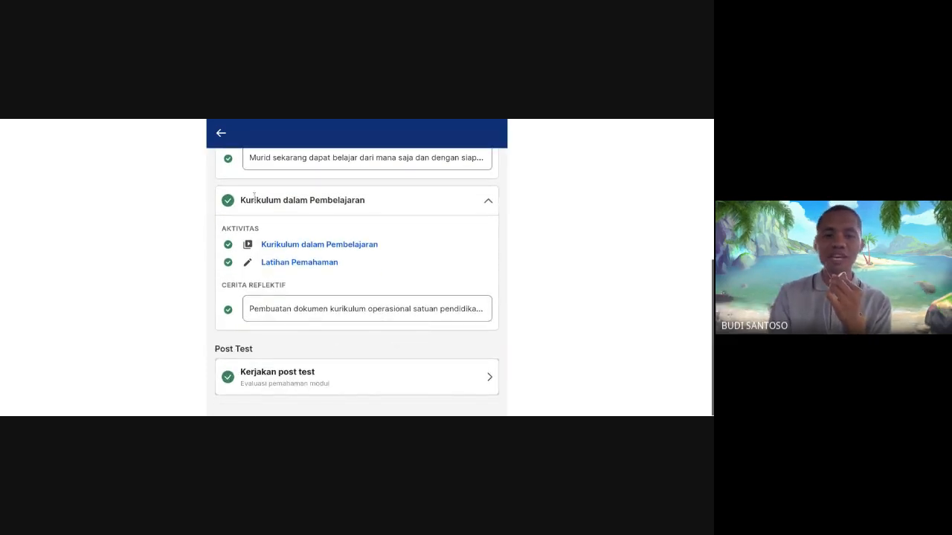
Return to the Kurikulum Merdeka topic, look over the materials of Modul 2, Pembelajaran Versi Kurikulum Merdeka, and leave the module.
{"action": "left_click", "coordinate": [221, 140]}
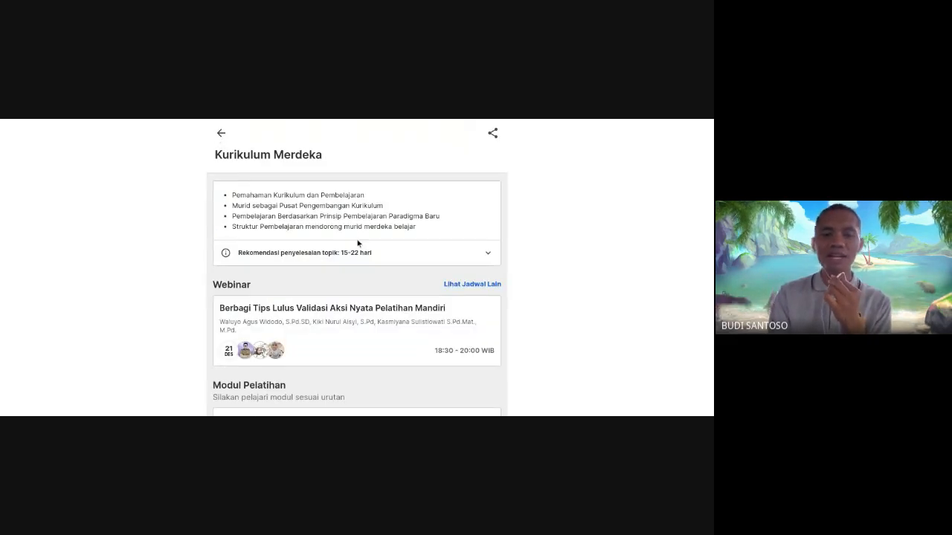
{"action": "scroll", "coordinate": [357, 243], "scroll_direction": "down", "scroll_amount": 3}
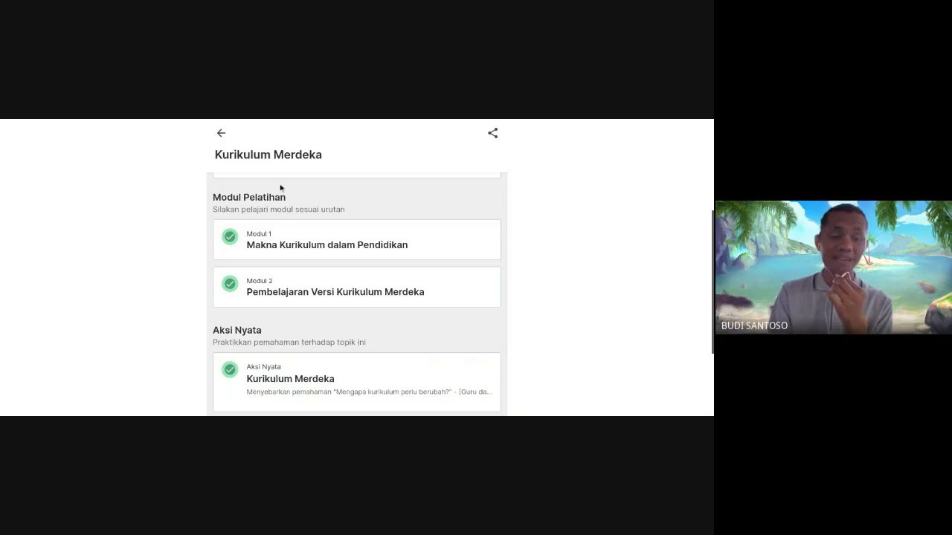
{"action": "left_click", "coordinate": [289, 295]}
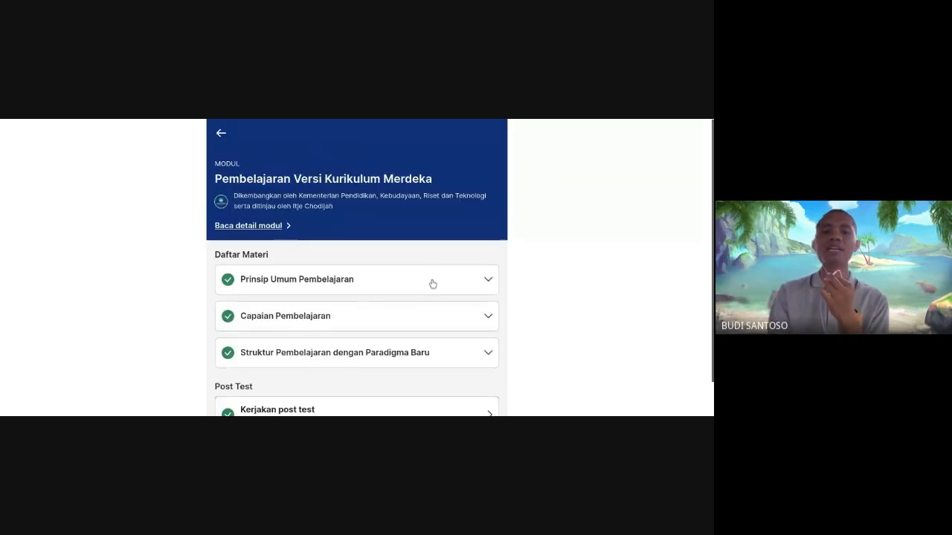
{"action": "scroll", "coordinate": [433, 284], "scroll_direction": "down", "scroll_amount": 1}
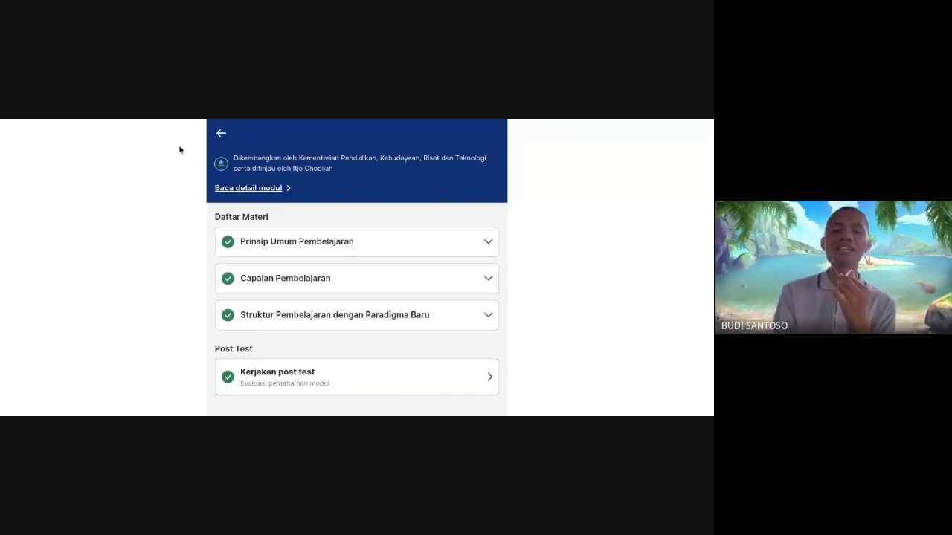
{"action": "left_click", "coordinate": [220, 133]}
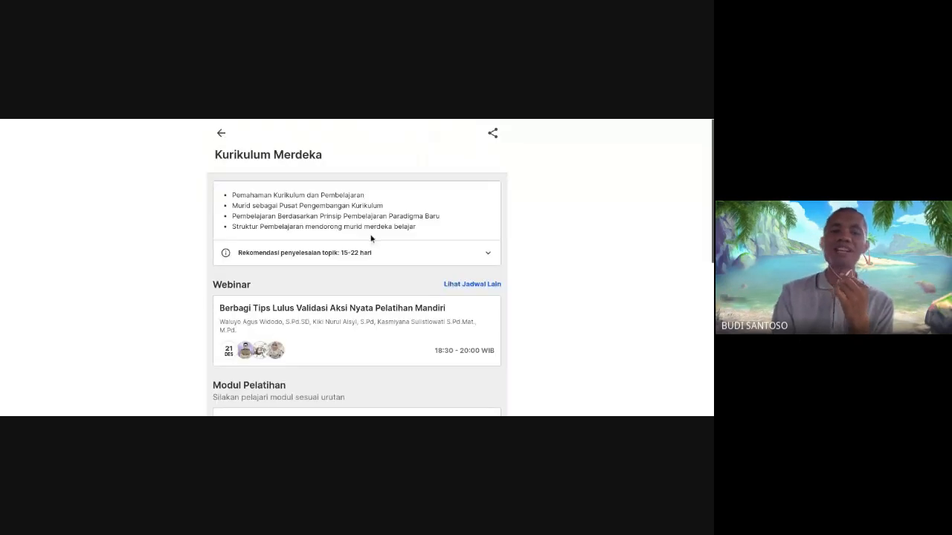
Open the Kurikulum Merdeka entry under Aksi Nyata and view its title, Deskripsi and Refleksi.
{"action": "scroll", "coordinate": [371, 238], "scroll_direction": "down", "scroll_amount": 3}
{"action": "scroll", "coordinate": [370, 238], "scroll_direction": "down", "scroll_amount": 2}
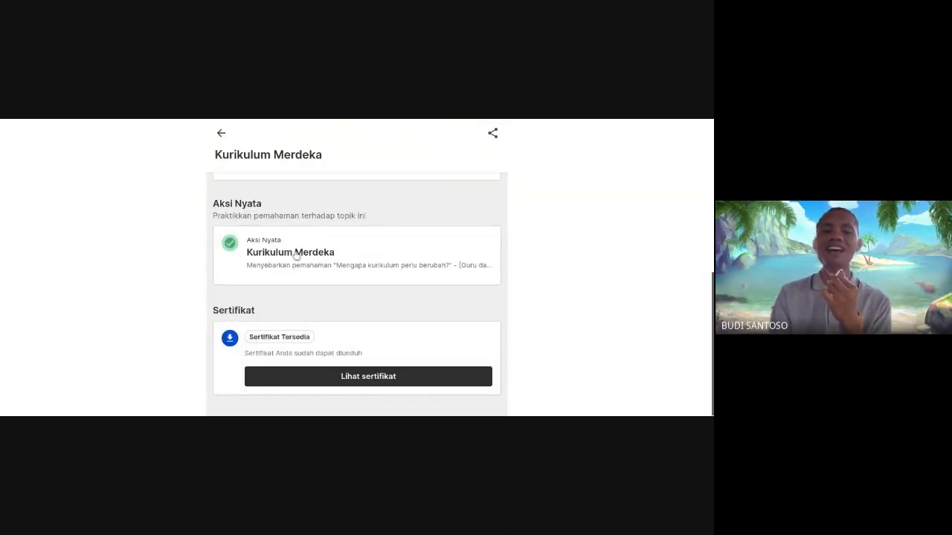
{"action": "left_click", "coordinate": [333, 264]}
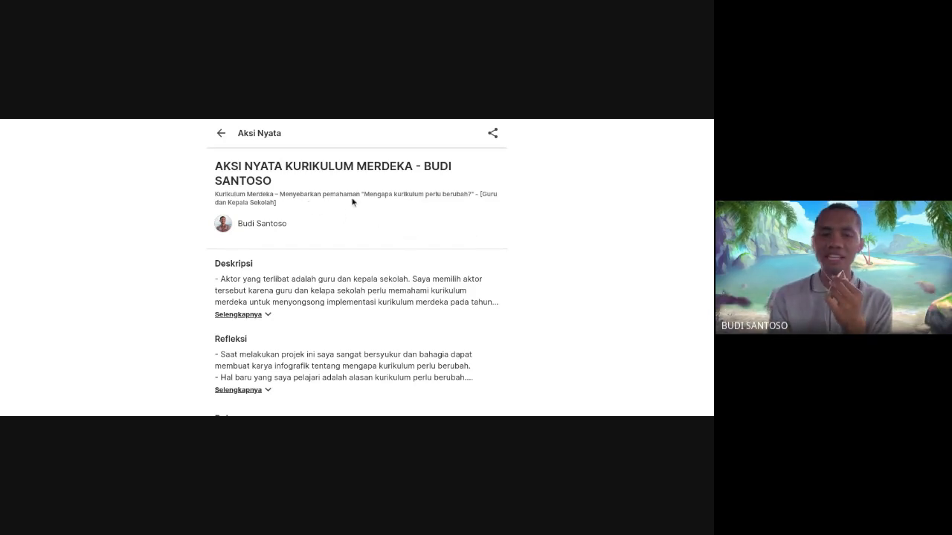
{"action": "scroll", "coordinate": [357, 230], "scroll_direction": "down", "scroll_amount": 1}
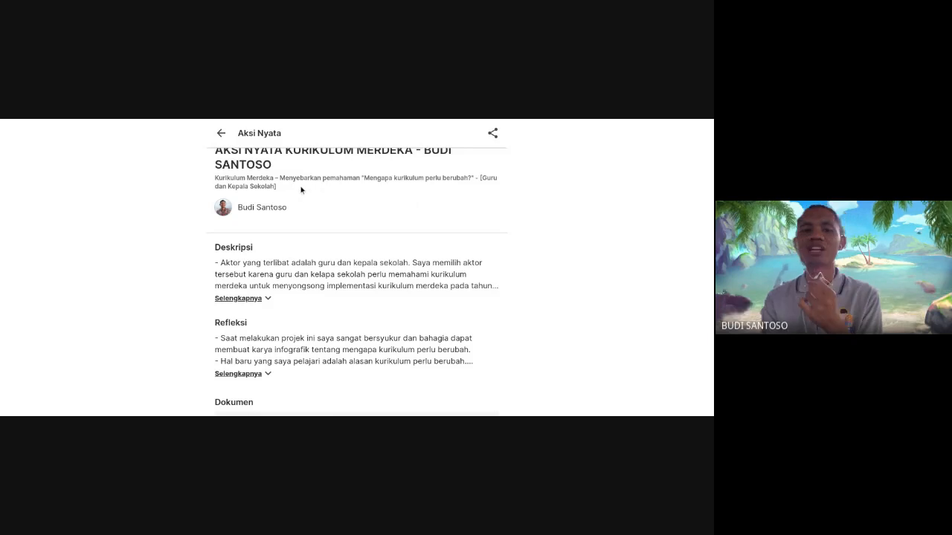
{"action": "scroll", "coordinate": [294, 200], "scroll_direction": "down", "scroll_amount": 5}
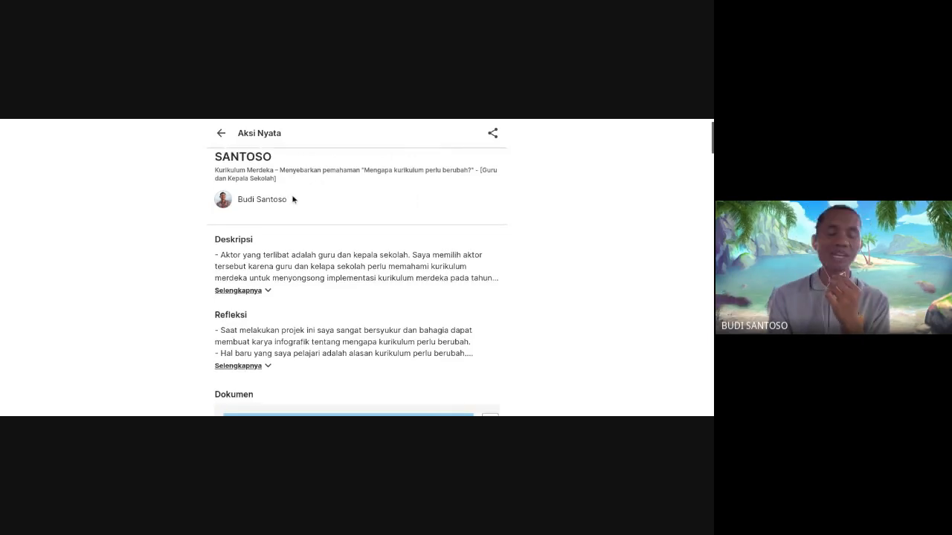
{"action": "scroll", "coordinate": [357, 281], "scroll_direction": "up", "scroll_amount": 5}
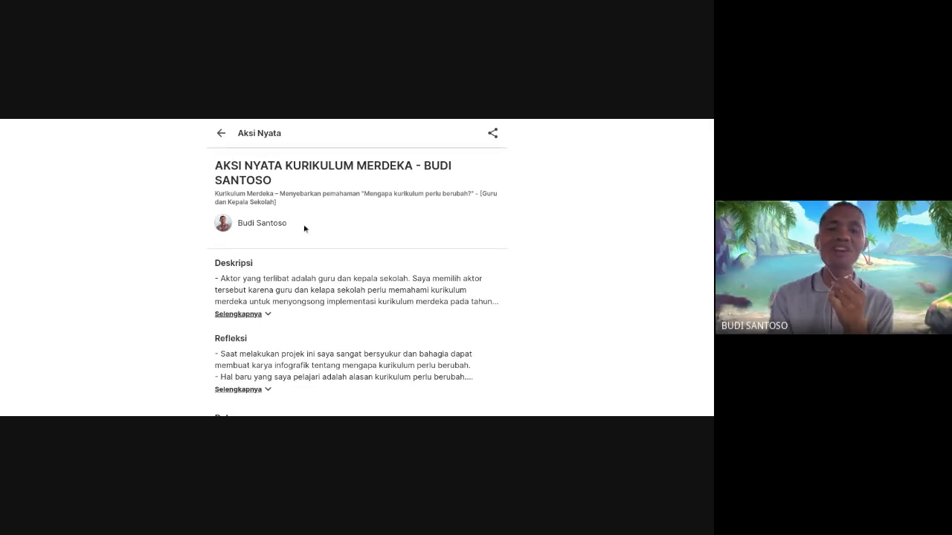
{"action": "scroll", "coordinate": [266, 253], "scroll_direction": "down", "scroll_amount": 1}
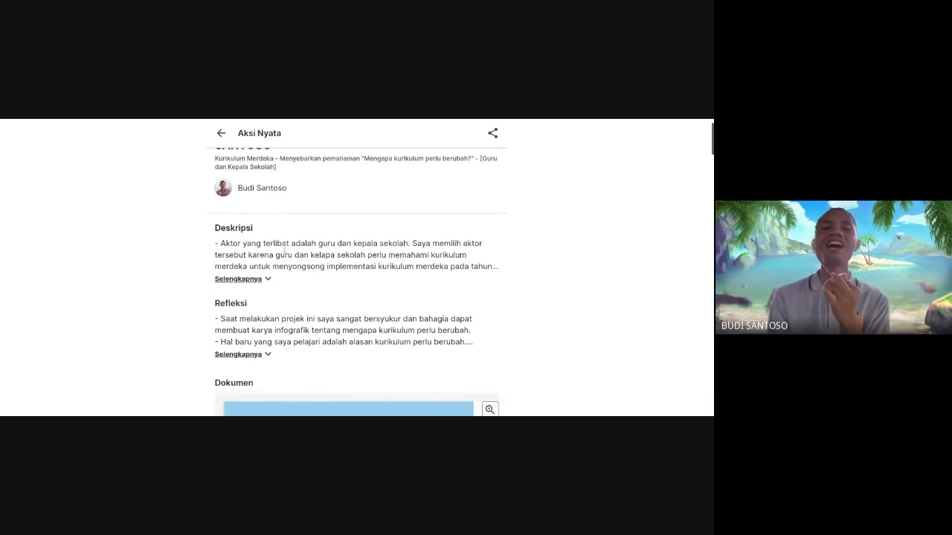
Examine the "Mengapa Kurikulum Perlu Berubah?" infographic in the Aksi Nyata document from its heading to its closing section.
{"action": "scroll", "coordinate": [287, 241], "scroll_direction": "down", "scroll_amount": 10}
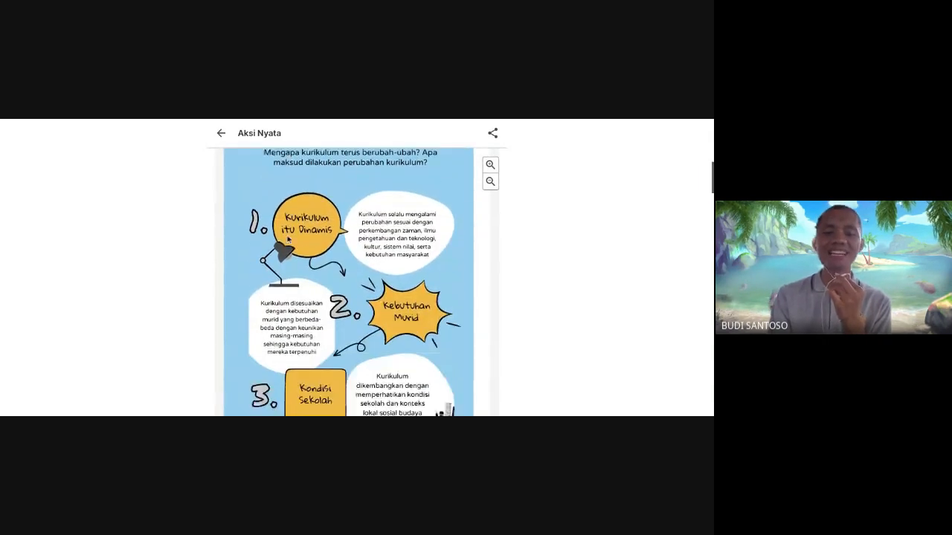
{"action": "scroll", "coordinate": [288, 238], "scroll_direction": "down", "scroll_amount": 3}
{"action": "scroll", "coordinate": [288, 238], "scroll_direction": "up", "scroll_amount": 4}
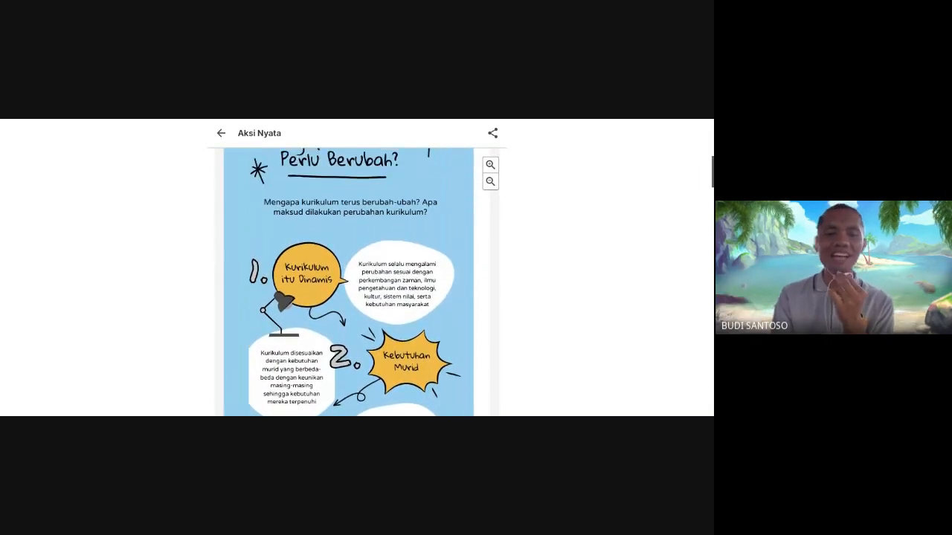
{"action": "scroll", "coordinate": [348, 282], "scroll_direction": "up", "scroll_amount": 2}
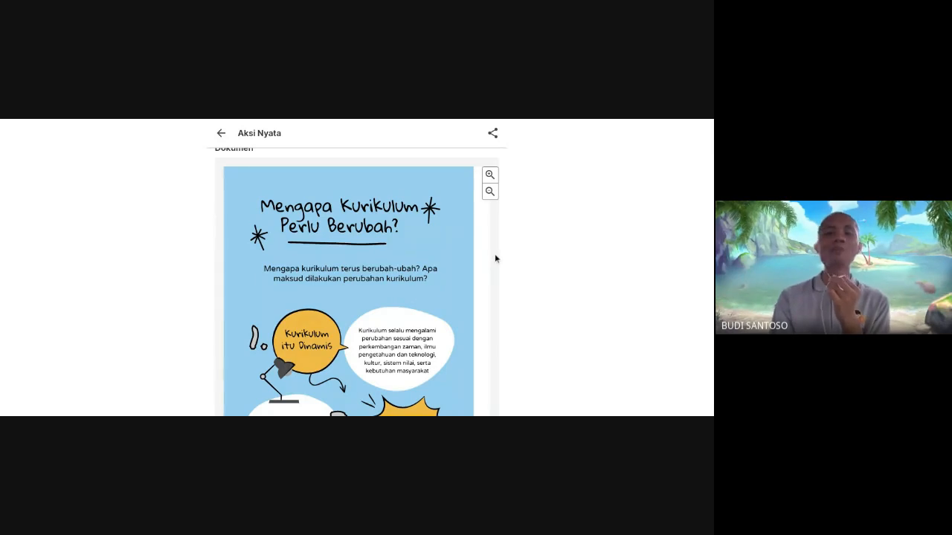
{"action": "scroll", "coordinate": [495, 258], "scroll_direction": "down", "scroll_amount": 5}
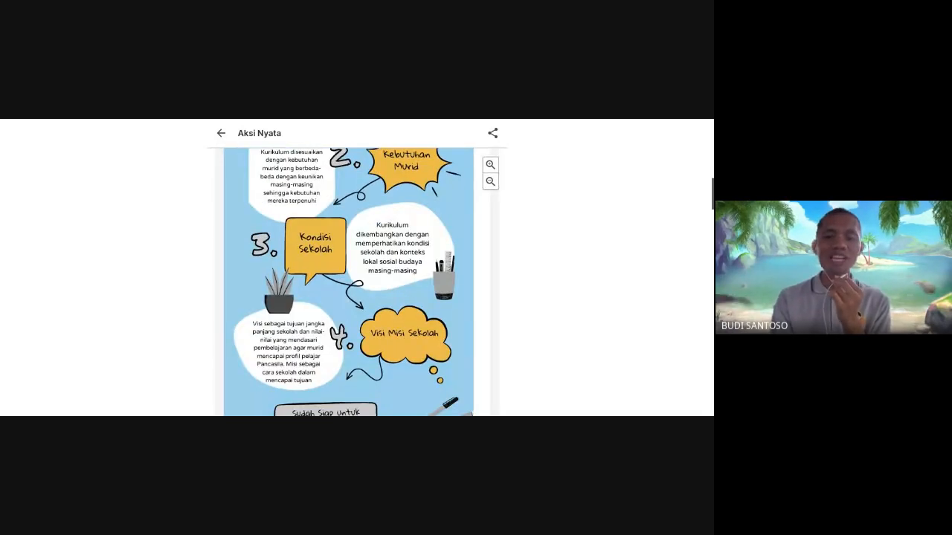
{"action": "scroll", "coordinate": [357, 282], "scroll_direction": "down", "scroll_amount": 4}
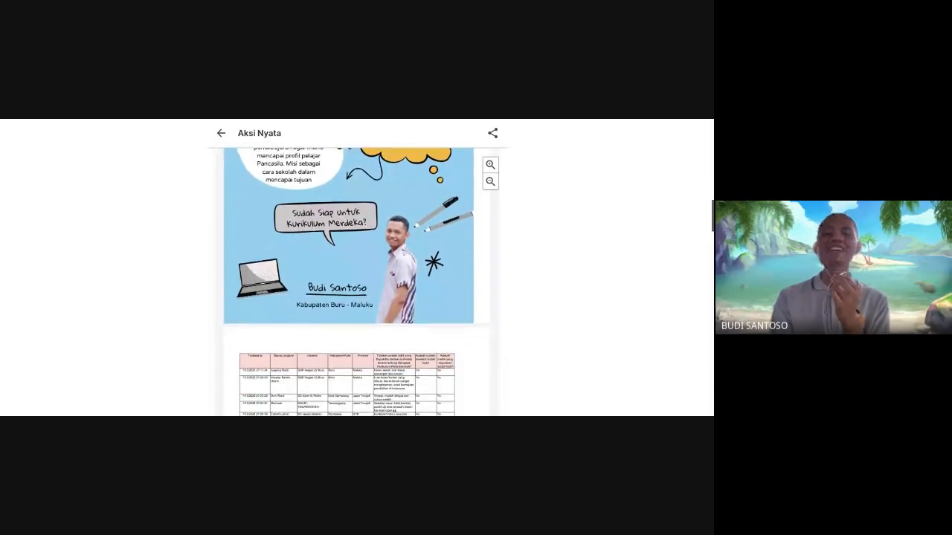
{"action": "scroll", "coordinate": [355, 282], "scroll_direction": "up", "scroll_amount": 1}
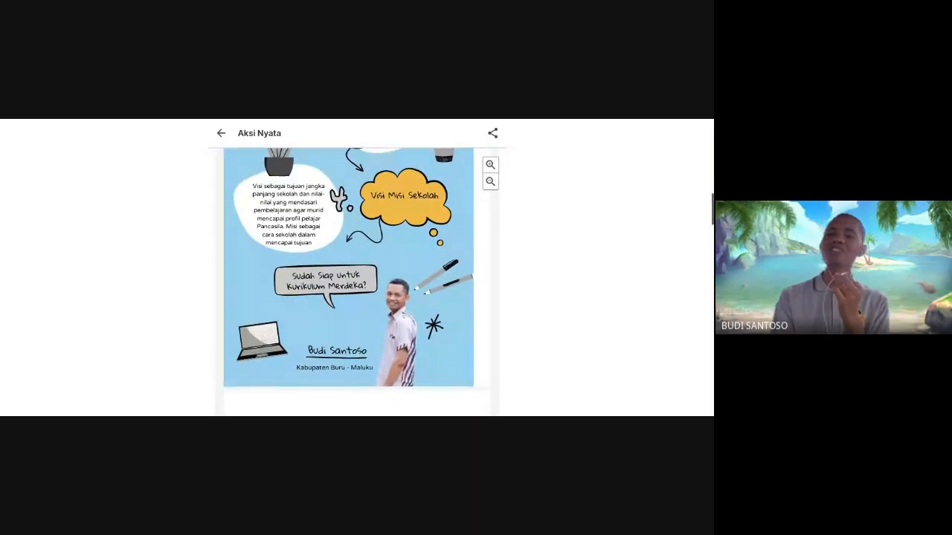
Examine the table of teachers' responses below the infographic, going back over the infographic's points for comparison.
{"action": "scroll", "coordinate": [356, 282], "scroll_direction": "down", "scroll_amount": 2}
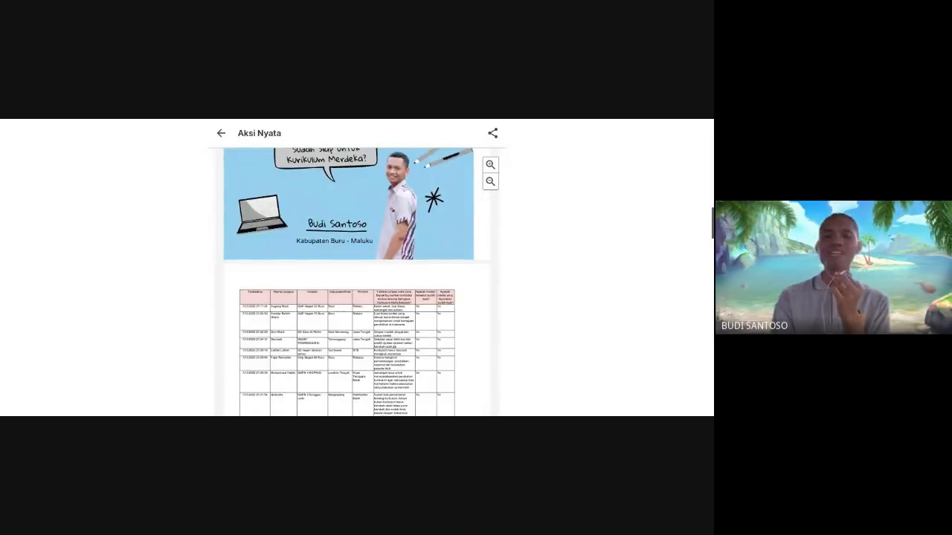
{"action": "scroll", "coordinate": [355, 282], "scroll_direction": "down", "scroll_amount": 1}
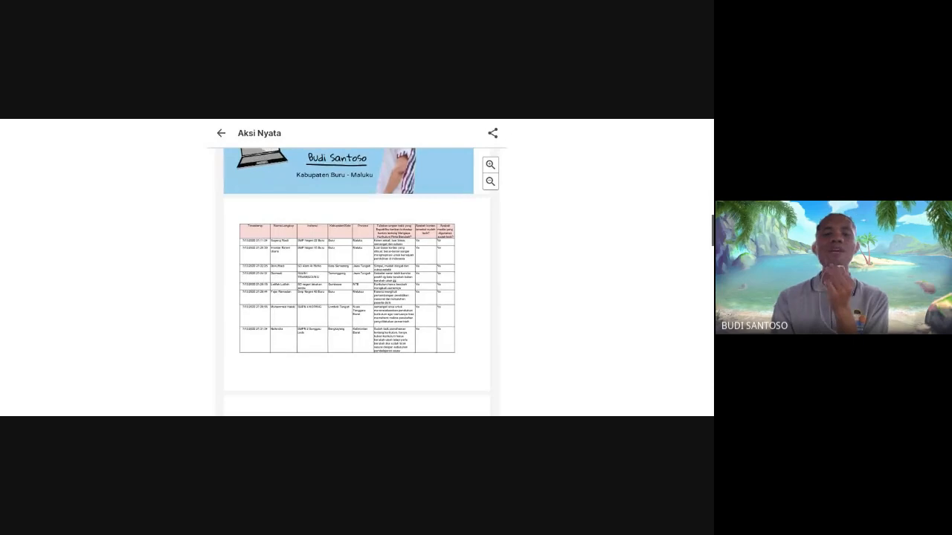
{"action": "scroll", "coordinate": [481, 244], "scroll_direction": "up", "scroll_amount": 1}
{"action": "scroll", "coordinate": [481, 244], "scroll_direction": "up", "scroll_amount": 3}
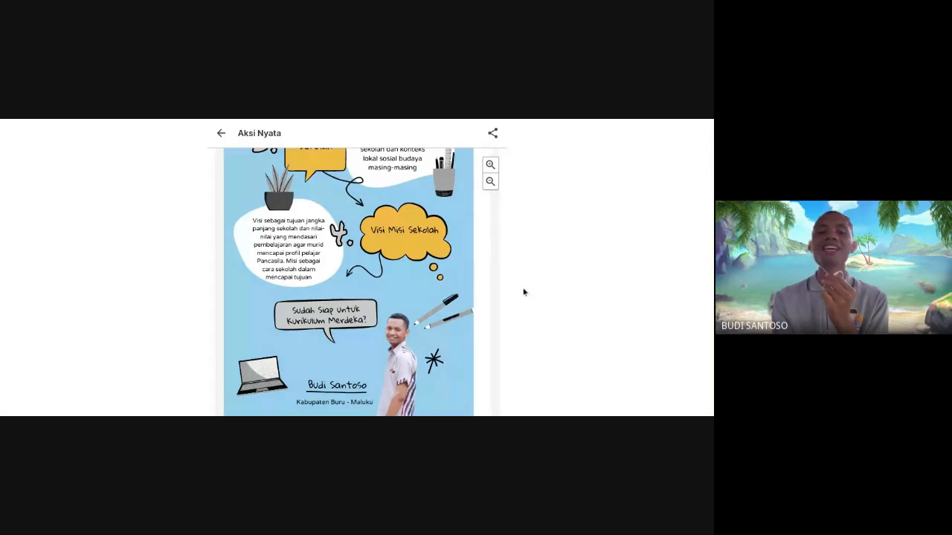
{"action": "scroll", "coordinate": [512, 263], "scroll_direction": "down", "scroll_amount": 3}
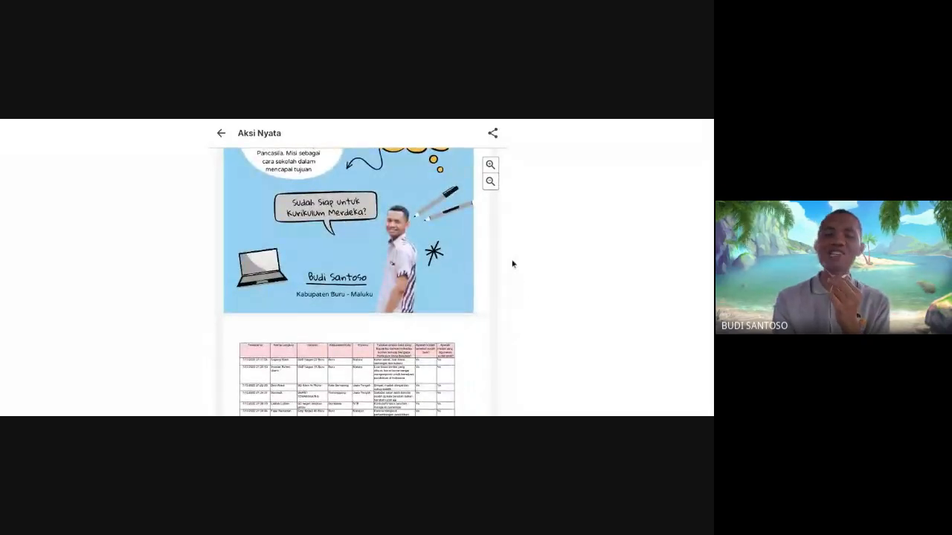
{"action": "scroll", "coordinate": [512, 263], "scroll_direction": "up", "scroll_amount": 5}
{"action": "scroll", "coordinate": [348, 282], "scroll_direction": "up", "scroll_amount": 2}
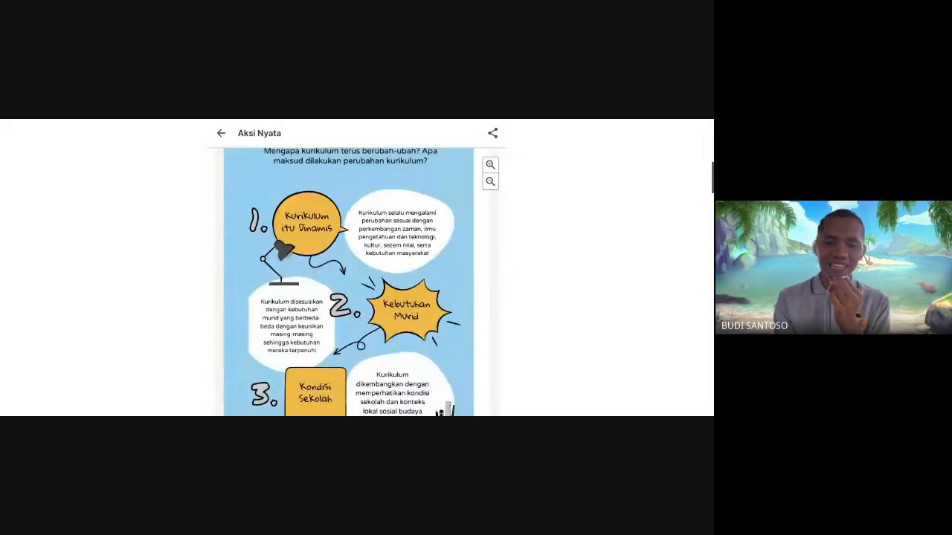
{"action": "scroll", "coordinate": [348, 282], "scroll_direction": "down", "scroll_amount": 1}
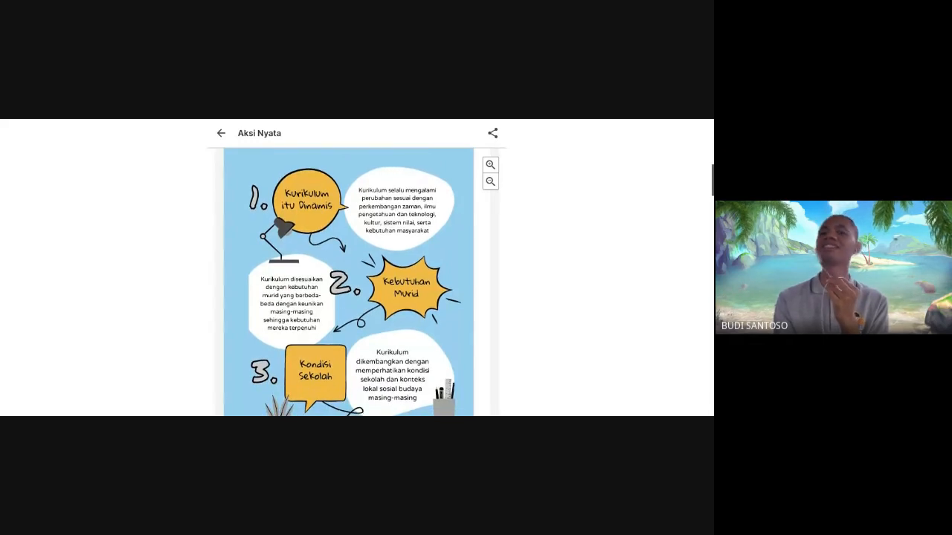
{"action": "scroll", "coordinate": [348, 282], "scroll_direction": "down", "scroll_amount": 6}
{"action": "scroll", "coordinate": [332, 194], "scroll_direction": "down", "scroll_amount": 7}
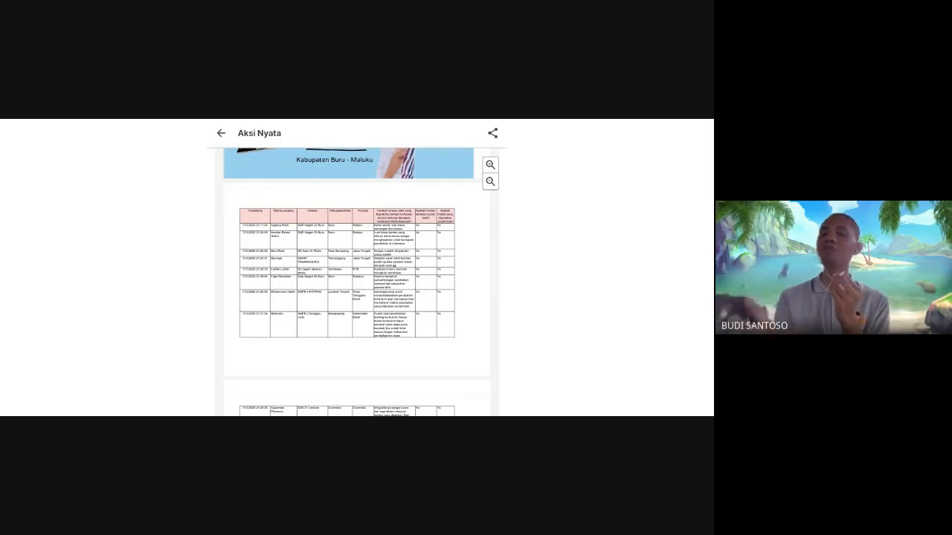
{"action": "scroll", "coordinate": [605, 310], "scroll_direction": "up", "scroll_amount": 4}
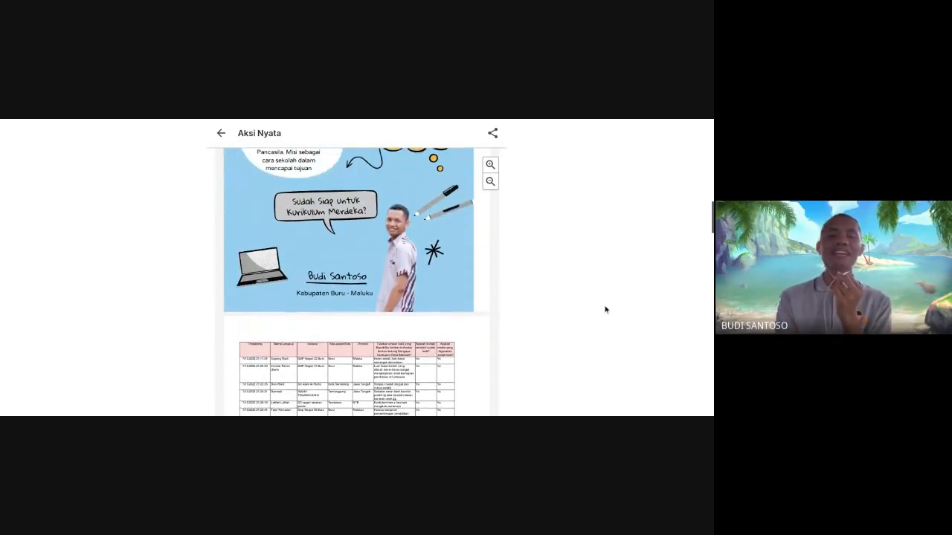
{"action": "scroll", "coordinate": [546, 310], "scroll_direction": "down", "scroll_amount": 3}
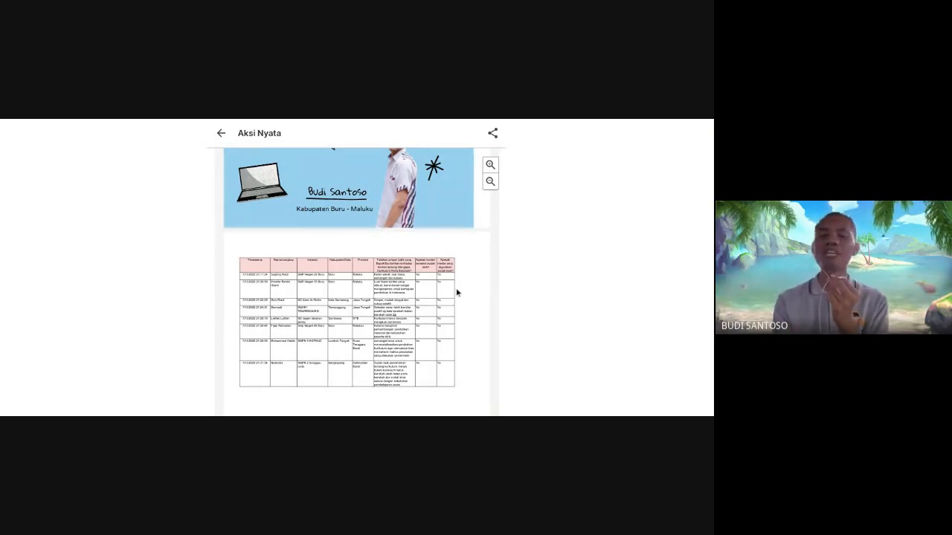
{"action": "scroll", "coordinate": [490, 291], "scroll_direction": "up", "scroll_amount": 1}
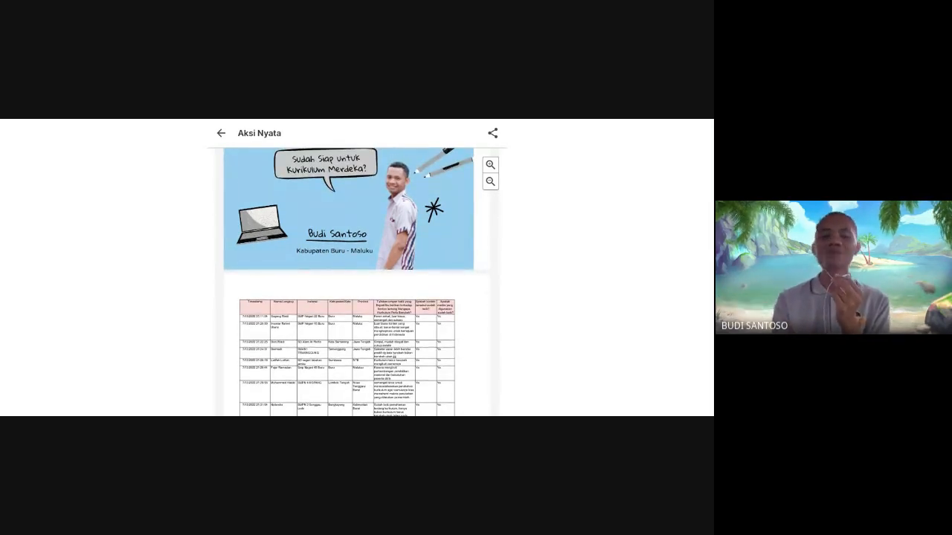
View the remaining pages of the Aksi Nyata document and the Umpan balik comments beneath it.
{"action": "scroll", "coordinate": [511, 292], "scroll_direction": "down", "scroll_amount": 10}
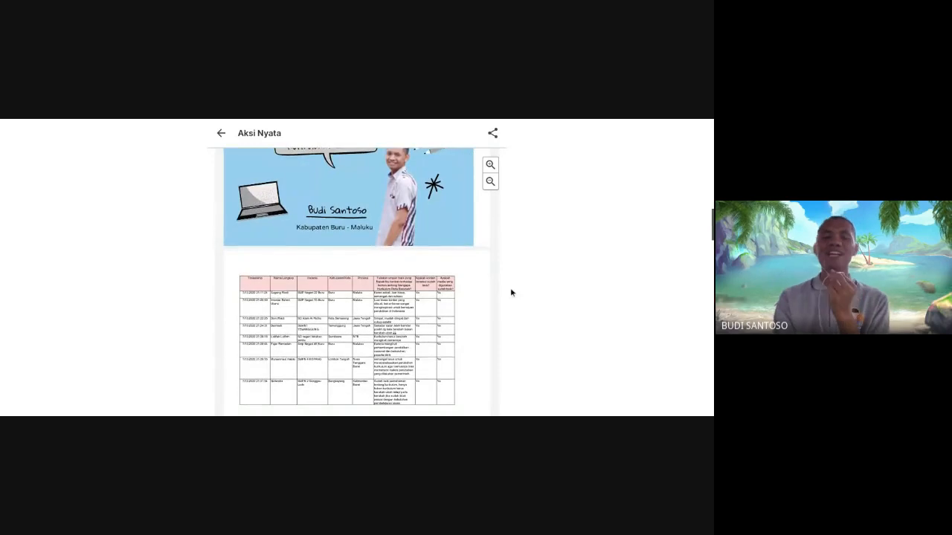
{"action": "scroll", "coordinate": [357, 283], "scroll_direction": "down", "scroll_amount": 3}
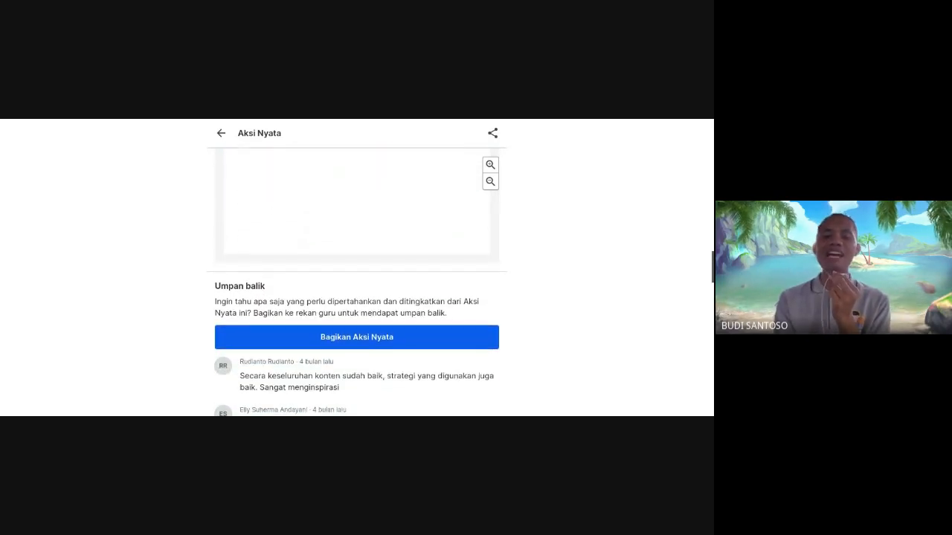
{"action": "scroll", "coordinate": [357, 282], "scroll_direction": "up", "scroll_amount": 3}
{"action": "scroll", "coordinate": [357, 283], "scroll_direction": "up", "scroll_amount": 2}
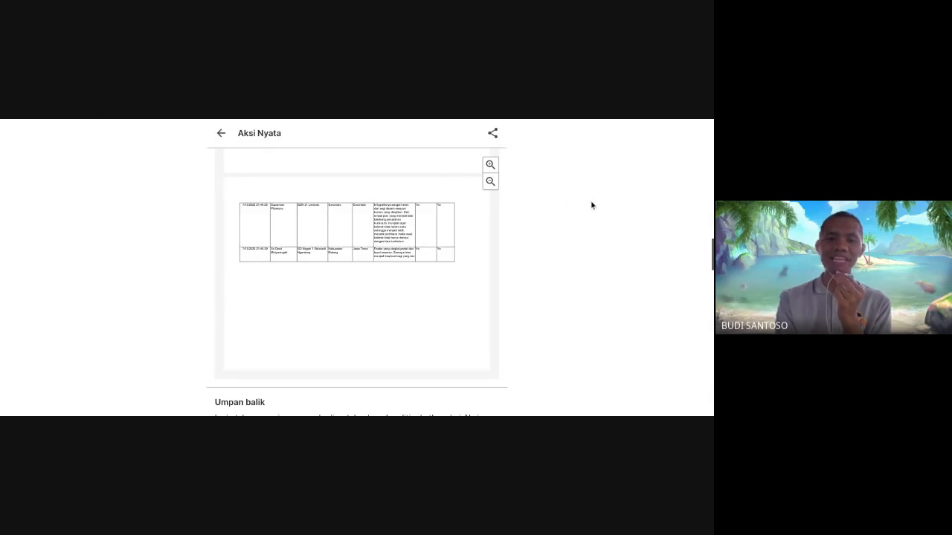
Examine the Umpan balik comments beneath the Aksi Nyata document, going back over the table of teachers' responses for comparison.
{"action": "scroll", "coordinate": [592, 205], "scroll_direction": "down", "scroll_amount": 3}
{"action": "scroll", "coordinate": [592, 206], "scroll_direction": "down", "scroll_amount": 1}
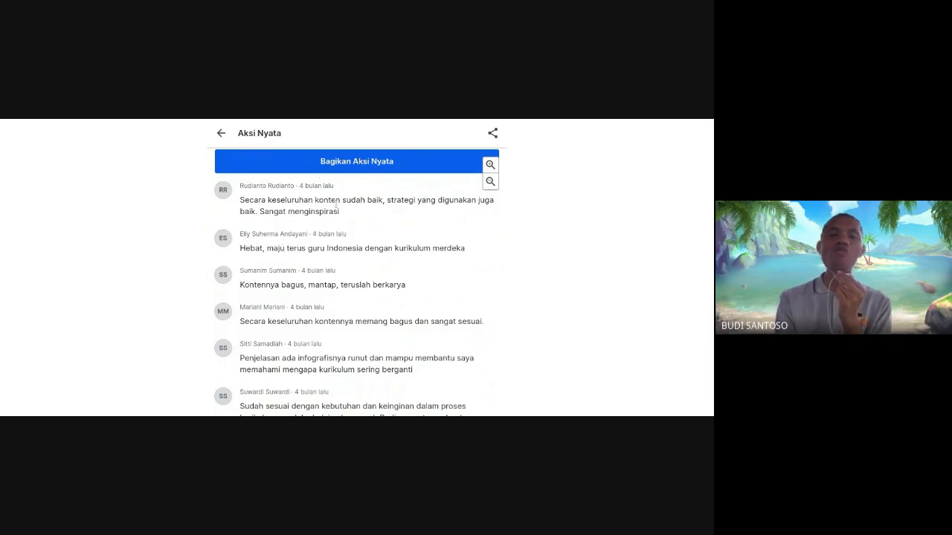
{"action": "scroll", "coordinate": [505, 220], "scroll_direction": "down", "scroll_amount": 2}
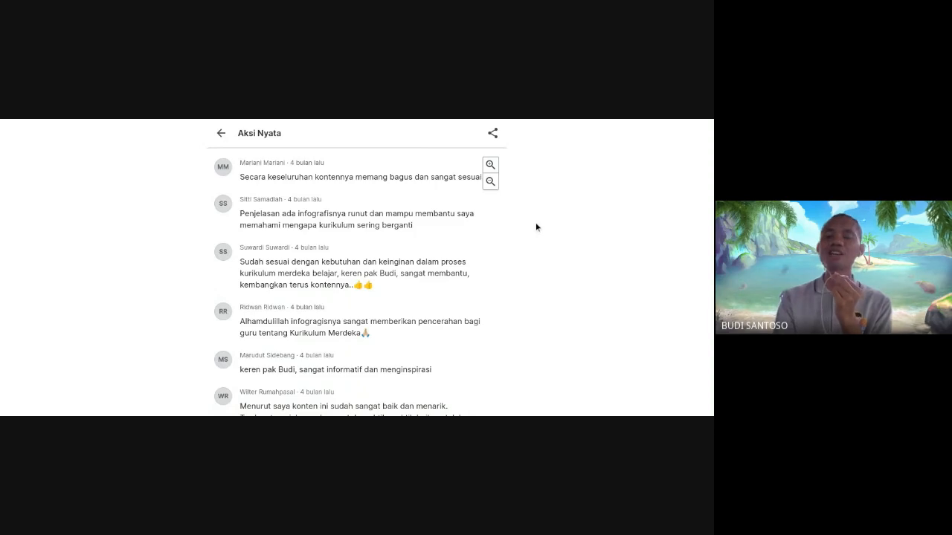
{"action": "scroll", "coordinate": [535, 226], "scroll_direction": "up", "scroll_amount": 10}
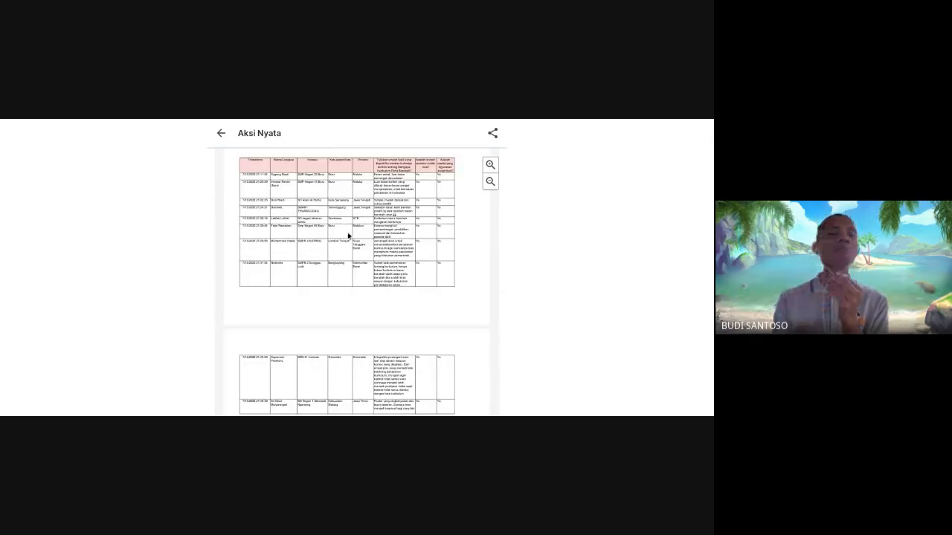
{"action": "scroll", "coordinate": [555, 248], "scroll_direction": "down", "scroll_amount": 10}
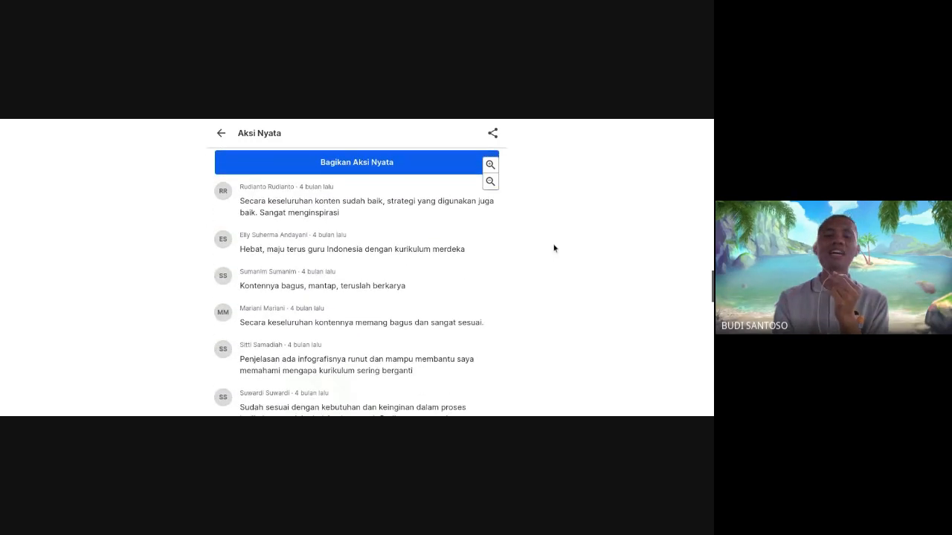
{"action": "scroll", "coordinate": [389, 288], "scroll_direction": "down", "scroll_amount": 1}
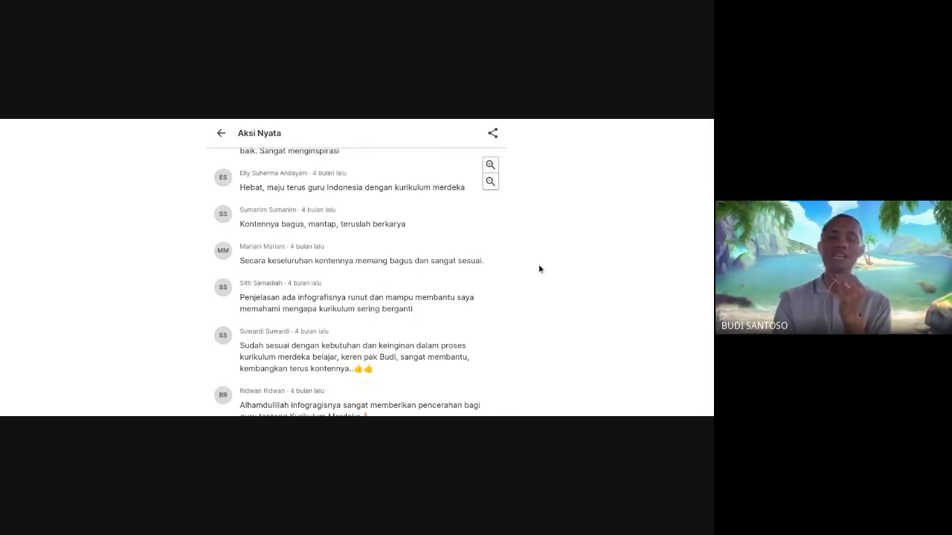
{"action": "scroll", "coordinate": [538, 264], "scroll_direction": "up", "scroll_amount": 10}
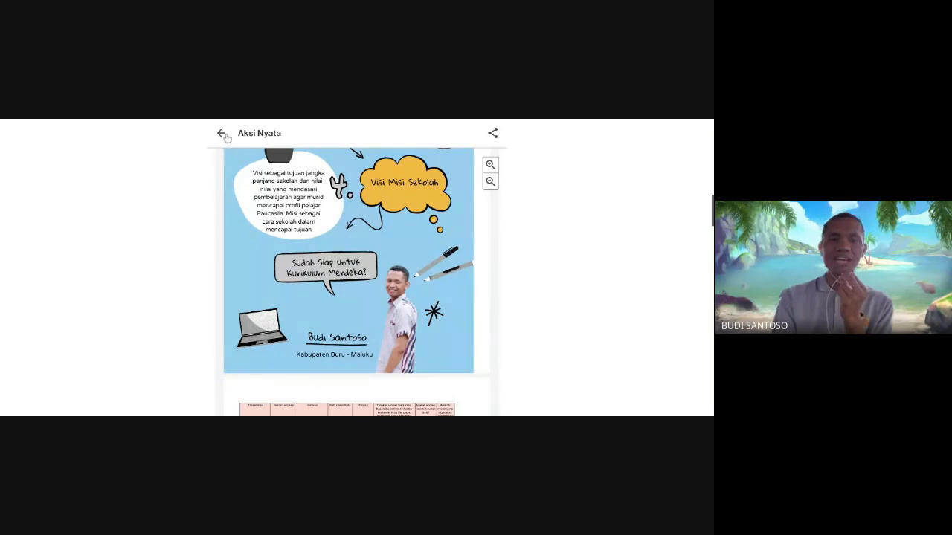
Return to the Kurikulum Merdeka topic and open its Sertifikat page, viewing the certificate previews and the Data Anda table.
{"action": "left_click", "coordinate": [222, 135]}
{"action": "scroll", "coordinate": [565, 255], "scroll_direction": "down", "scroll_amount": 10}
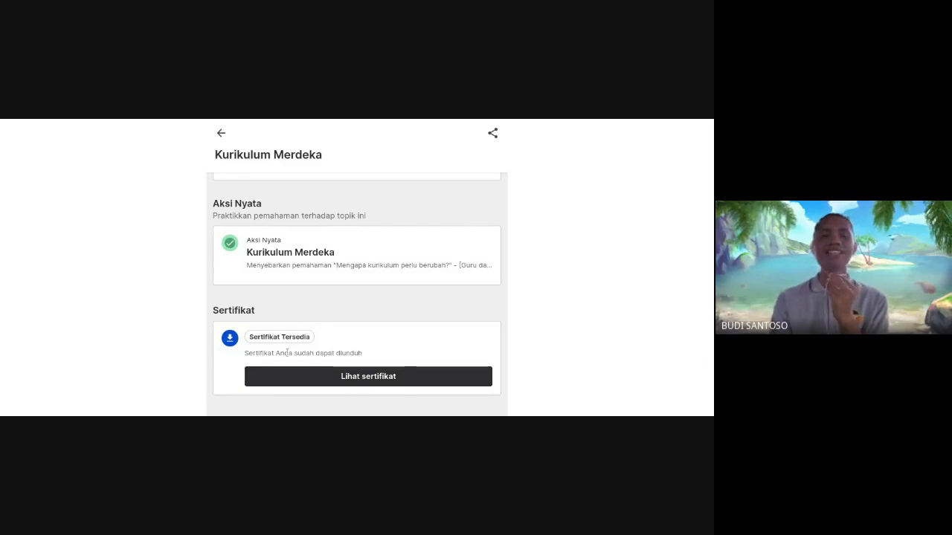
{"action": "left_click", "coordinate": [342, 378]}
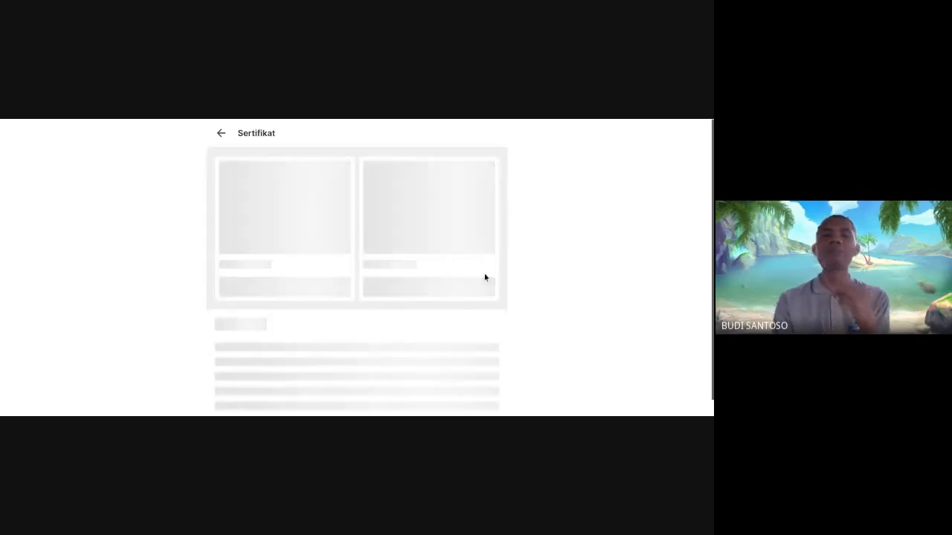
{"action": "scroll", "coordinate": [516, 263], "scroll_direction": "down", "scroll_amount": 1}
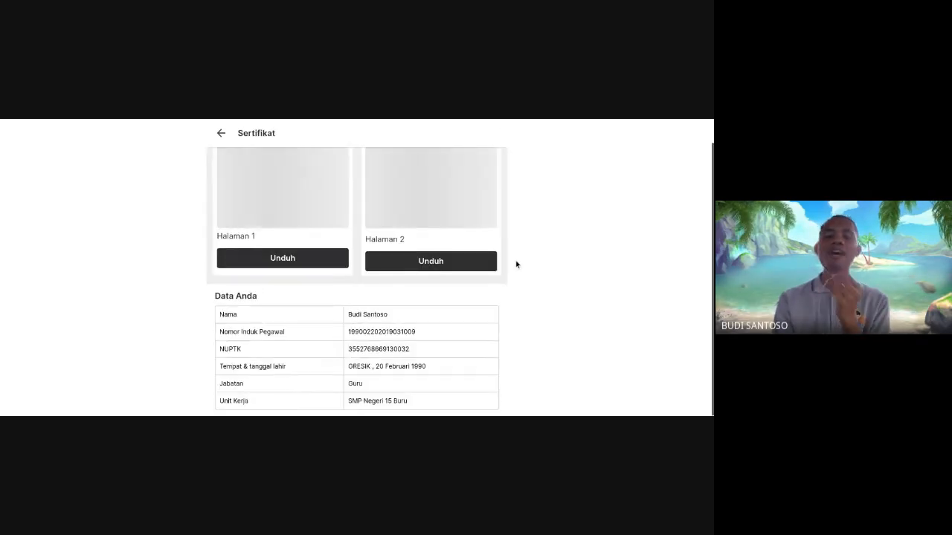
{"action": "scroll", "coordinate": [516, 263], "scroll_direction": "up", "scroll_amount": 1}
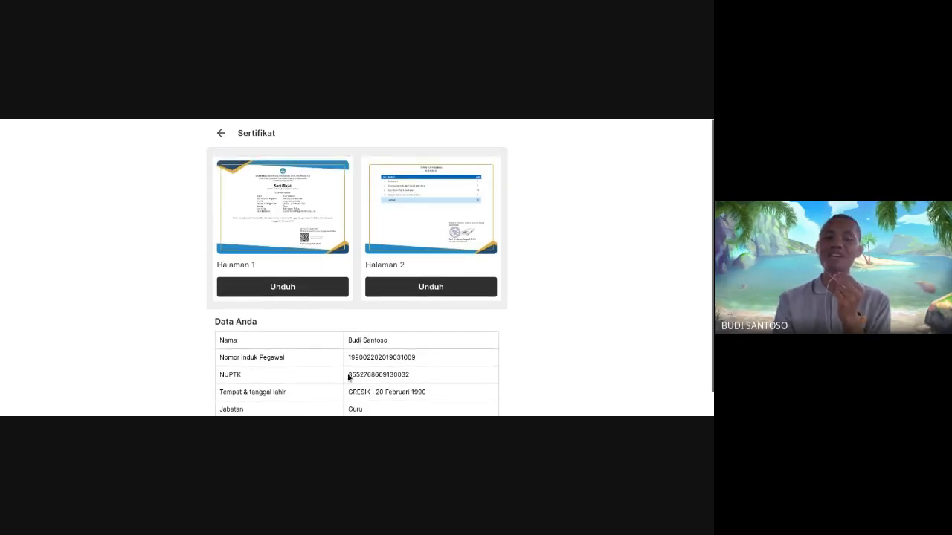
View Halaman 1 and Halaman 2 of the Kurikulum Merdeka certificate enlarged, closing each one after viewing.
{"action": "left_click", "coordinate": [275, 214]}
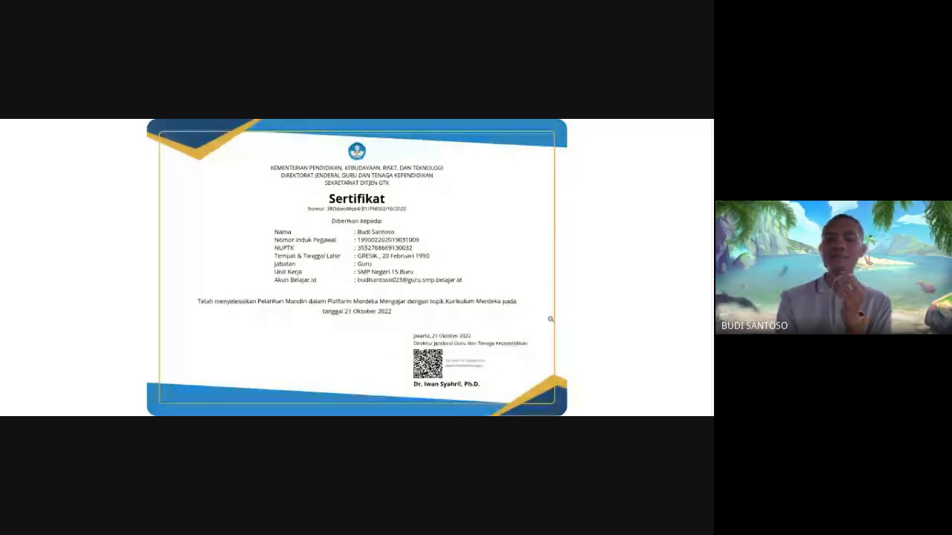
{"action": "left_click", "coordinate": [610, 283]}
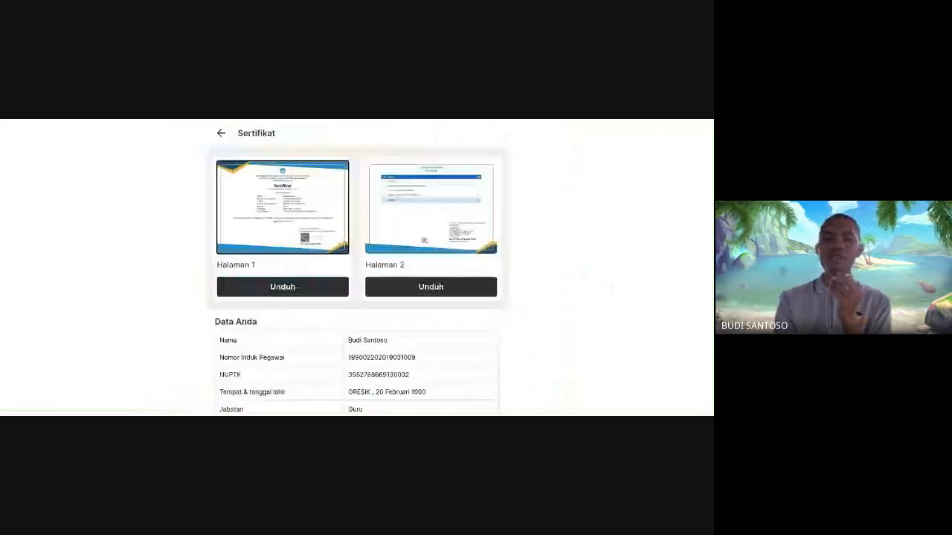
{"action": "left_click", "coordinate": [423, 240]}
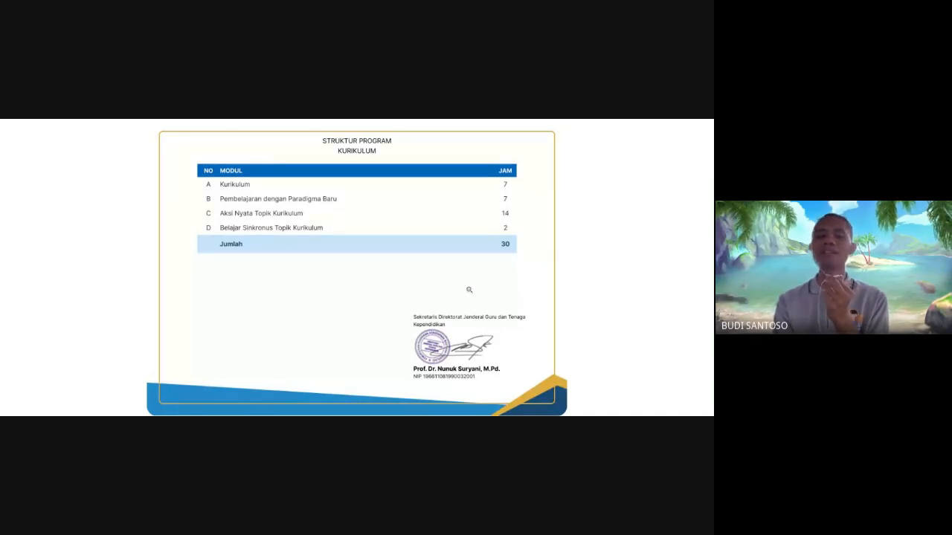
{"action": "left_click", "coordinate": [594, 175]}
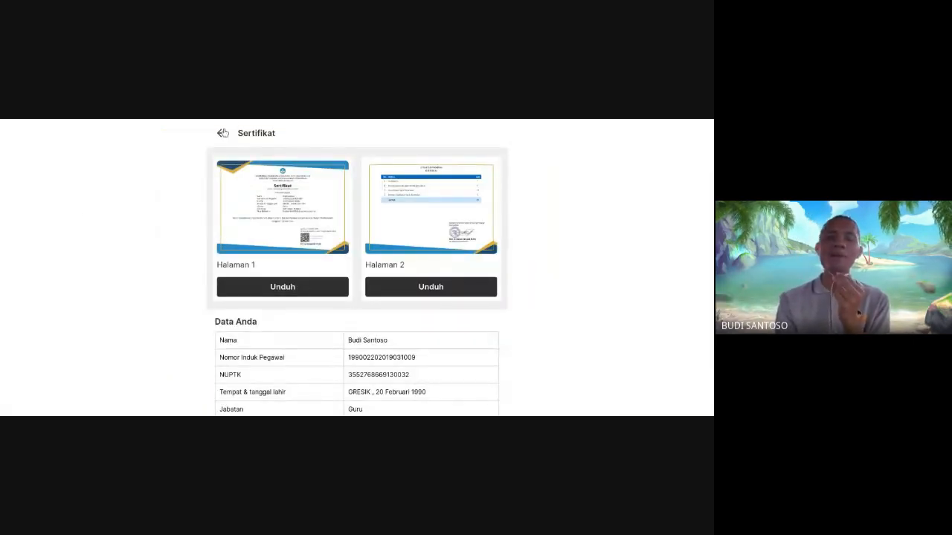
Go back from the certificate to the Komunitas page and open the registration page for adding a community to manage.
{"action": "left_click", "coordinate": [223, 134]}
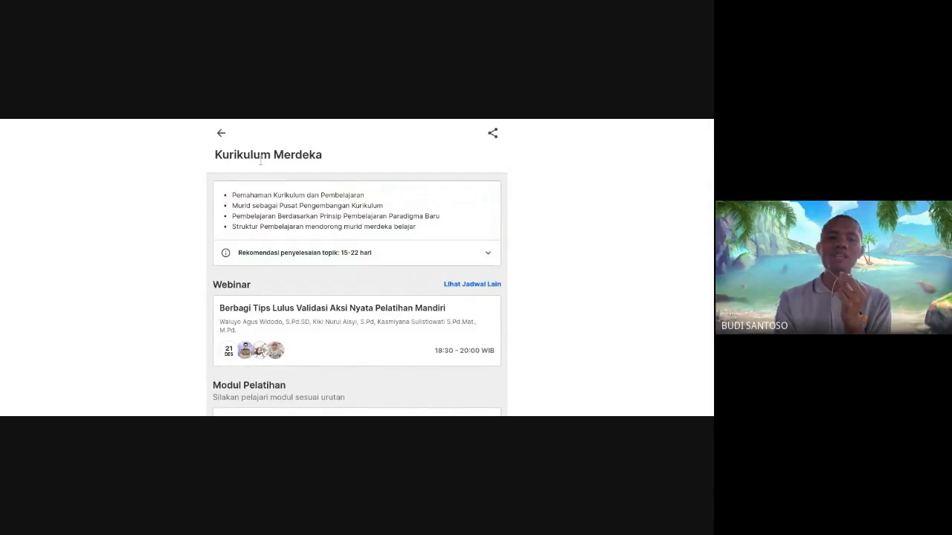
{"action": "left_click", "coordinate": [223, 134]}
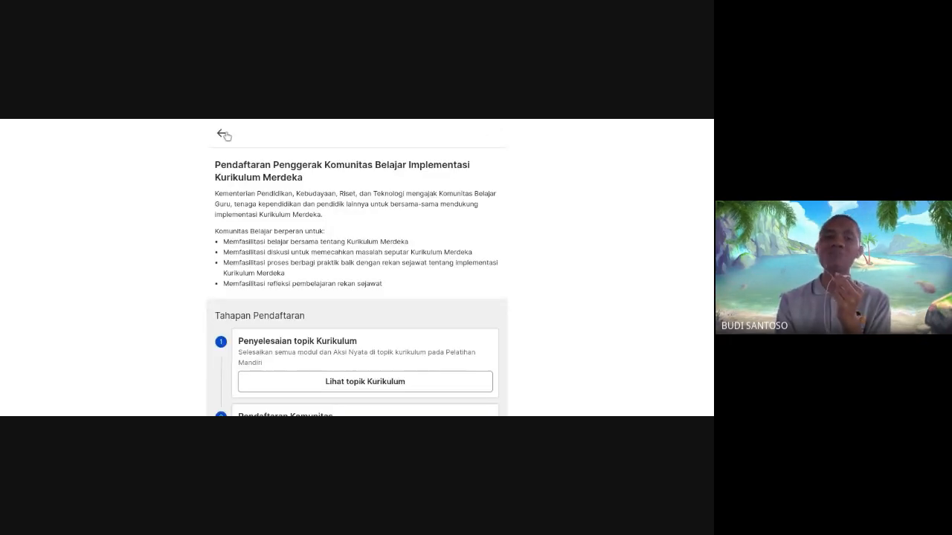
{"action": "left_click", "coordinate": [223, 134]}
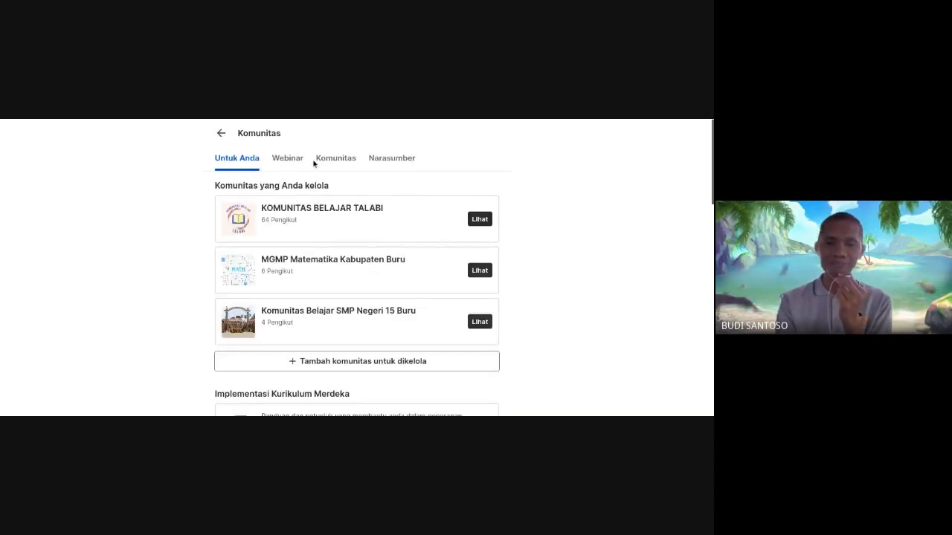
{"action": "left_click", "coordinate": [326, 365]}
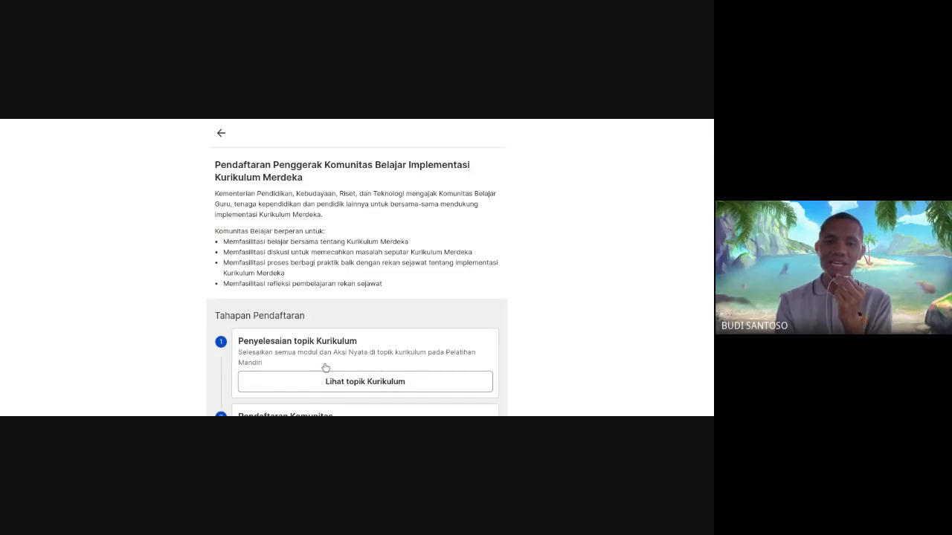
Review the Tahapan Pendaftaran stages and try to open the Pendaftaran Komunitas form, returning to the registration page.
{"action": "scroll", "coordinate": [527, 299], "scroll_direction": "down", "scroll_amount": 2}
{"action": "scroll", "coordinate": [526, 300], "scroll_direction": "down", "scroll_amount": 3}
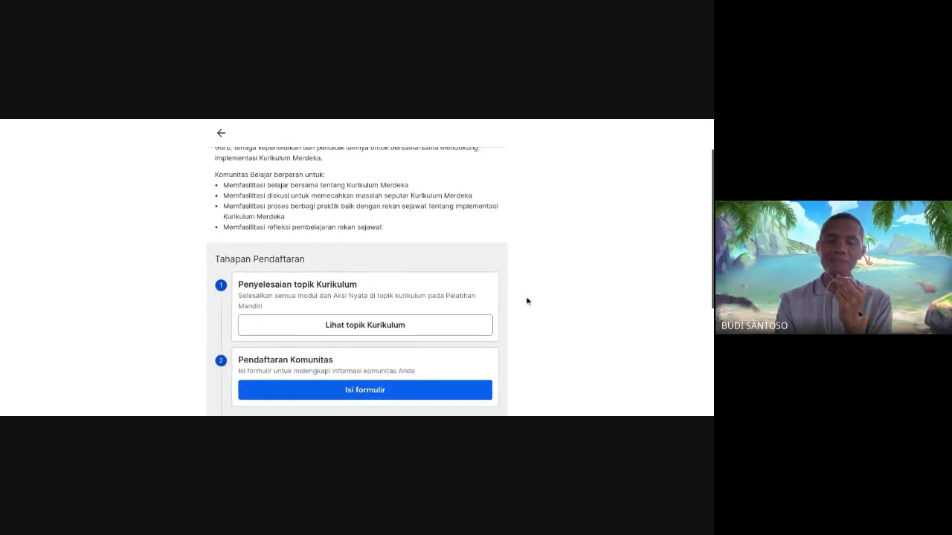
{"action": "scroll", "coordinate": [284, 167], "scroll_direction": "down", "scroll_amount": 2}
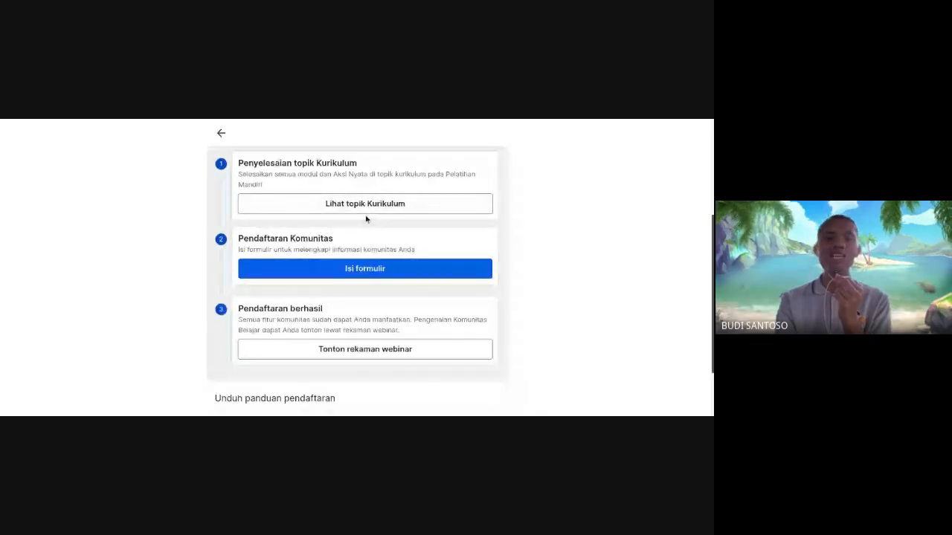
{"action": "scroll", "coordinate": [365, 217], "scroll_direction": "down", "scroll_amount": 1}
{"action": "scroll", "coordinate": [283, 238], "scroll_direction": "up", "scroll_amount": 2}
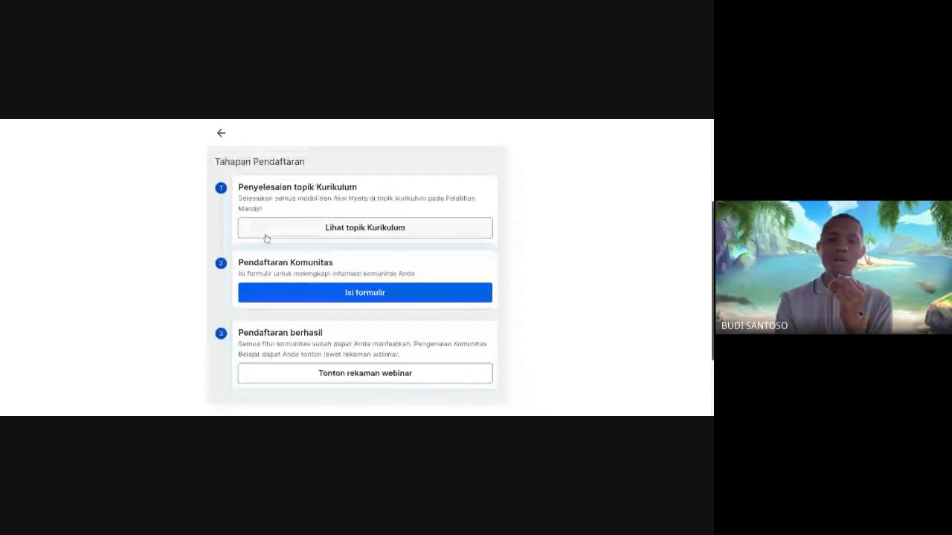
{"action": "left_click", "coordinate": [348, 300]}
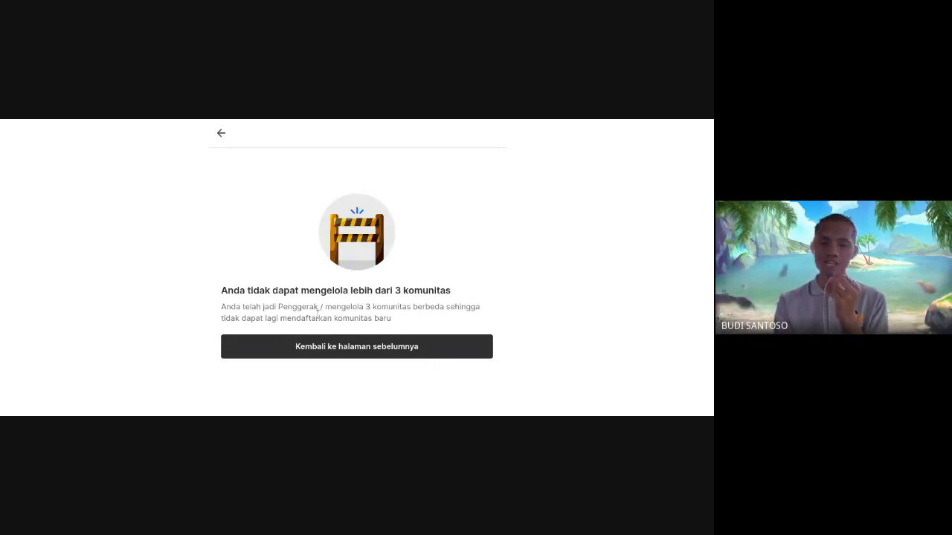
{"action": "left_click", "coordinate": [222, 137]}
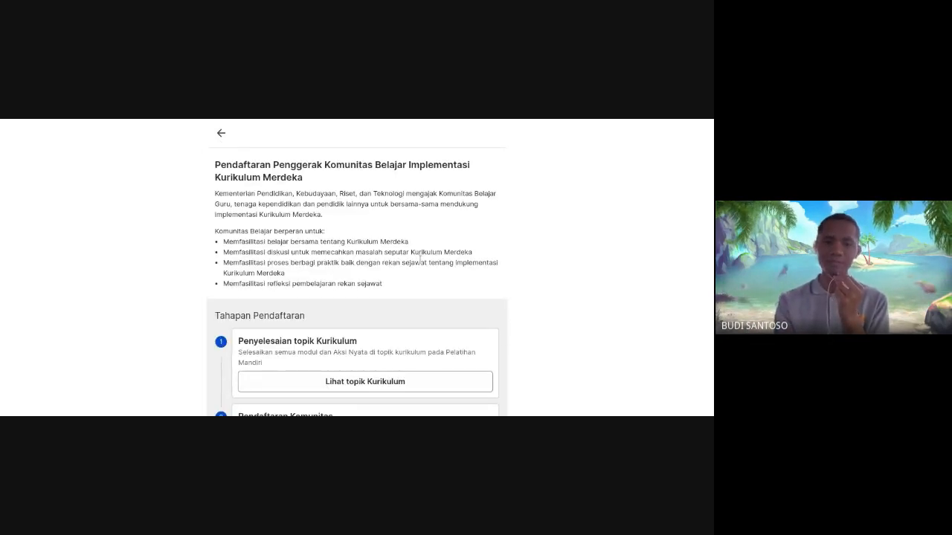
Open the webinar recording under Pendaftaran berhasil, then return and view the documents listed under Unduh panduan pendaftaran.
{"action": "scroll", "coordinate": [228, 197], "scroll_direction": "down", "scroll_amount": 2}
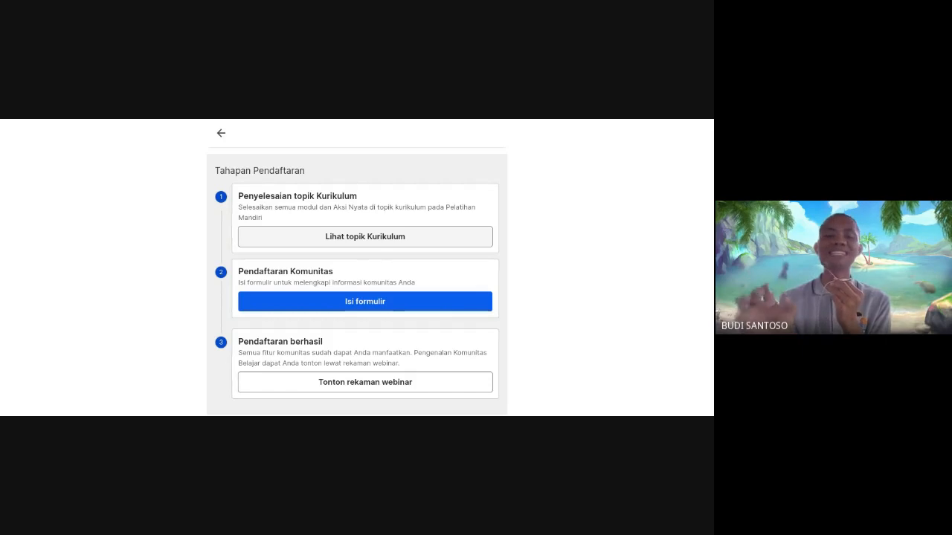
{"action": "scroll", "coordinate": [538, 275], "scroll_direction": "down", "scroll_amount": 2}
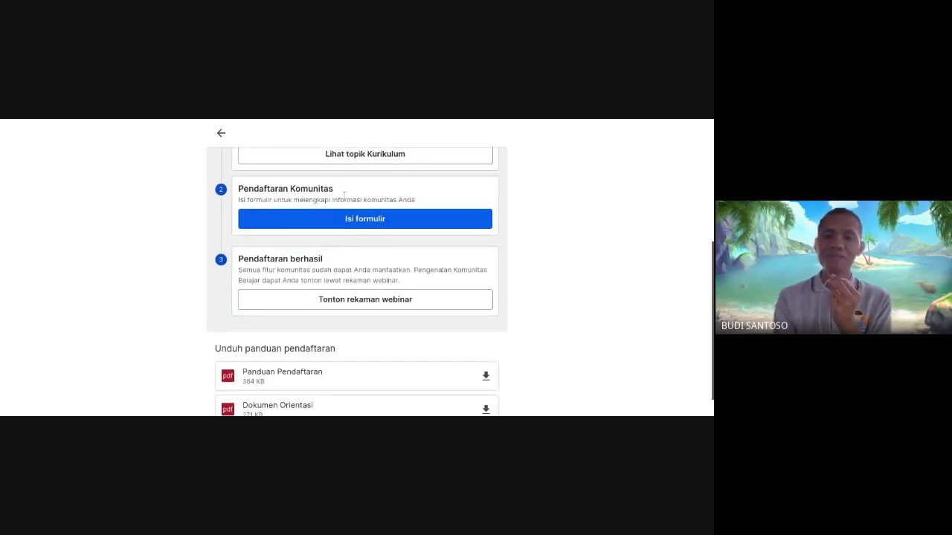
{"action": "left_click", "coordinate": [338, 305]}
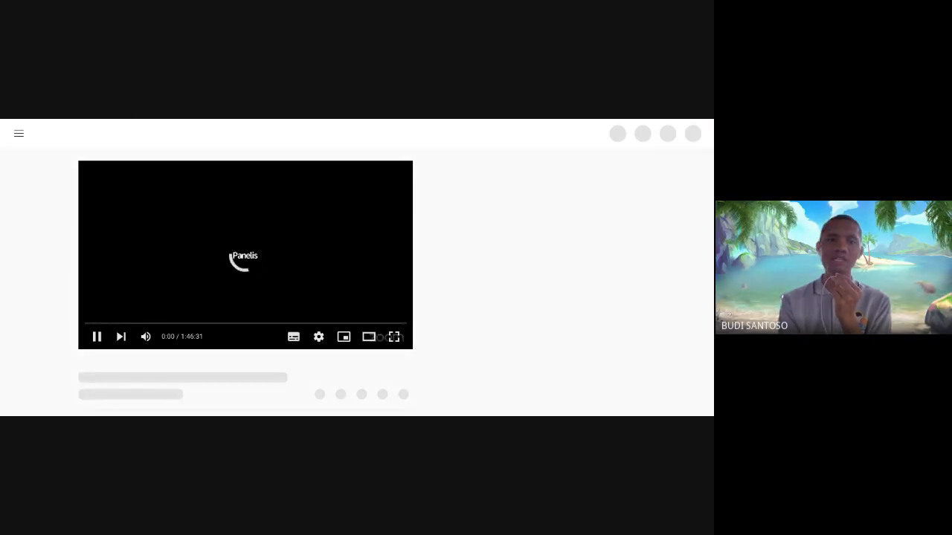
{"action": "key", "text": "alt+Left"}
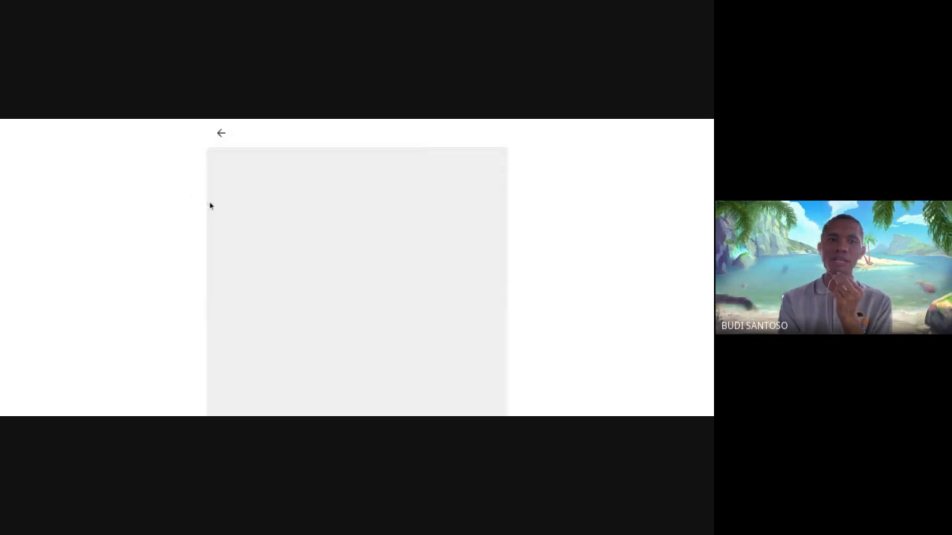
{"action": "scroll", "coordinate": [495, 299], "scroll_direction": "down", "scroll_amount": 5}
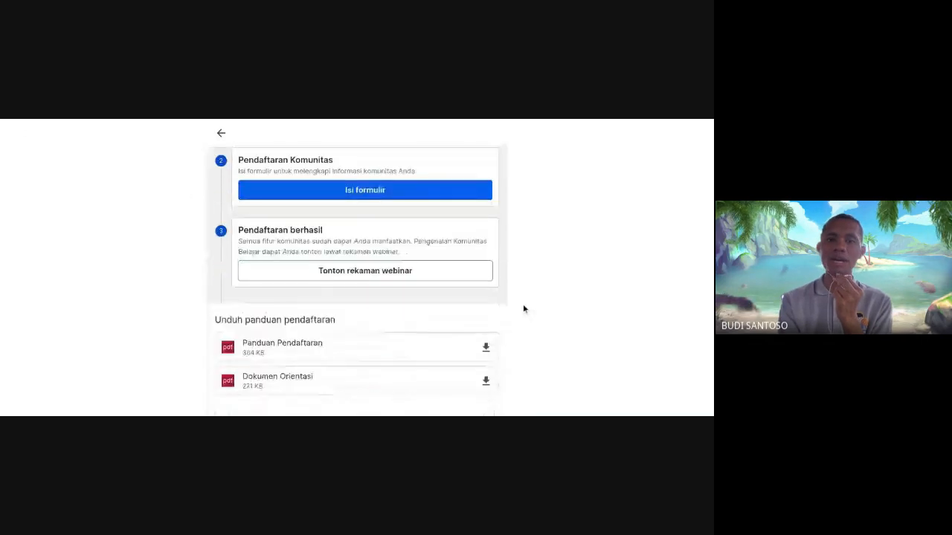